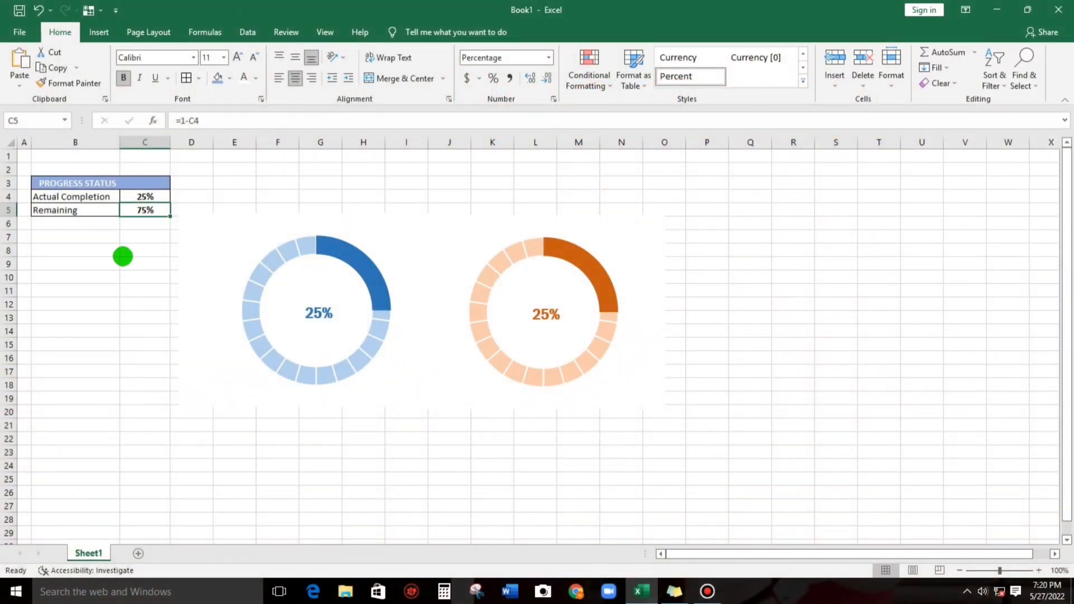
Step: Enter 45%, 75%, 95%, then 100% as Actual Completion in C4, watching the charts update
click(134, 197)
text(45)
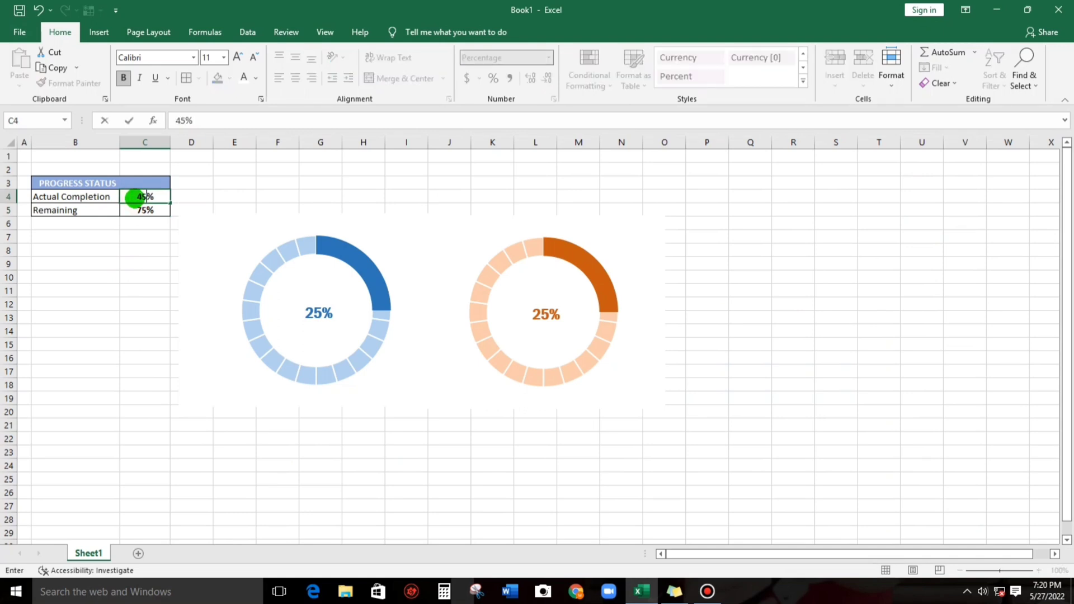
key(Return)
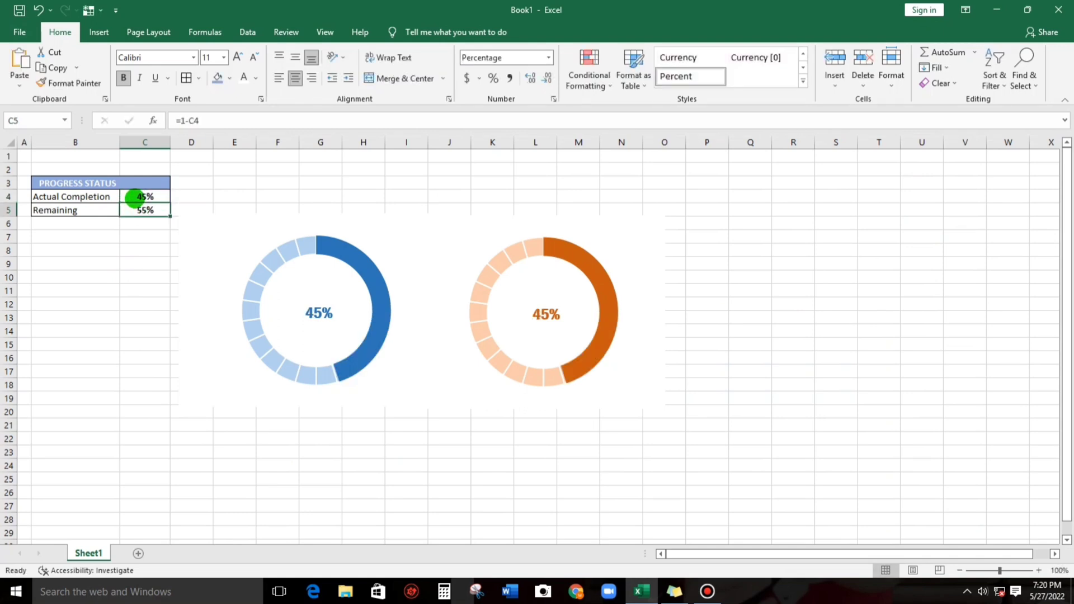
click(135, 197)
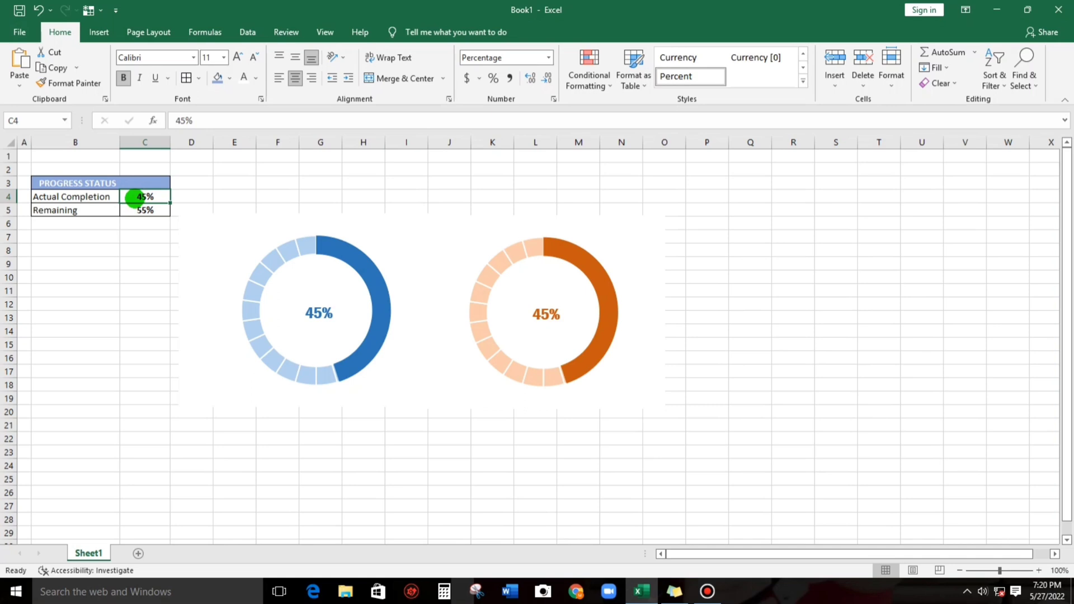
text(75)
key(Return)
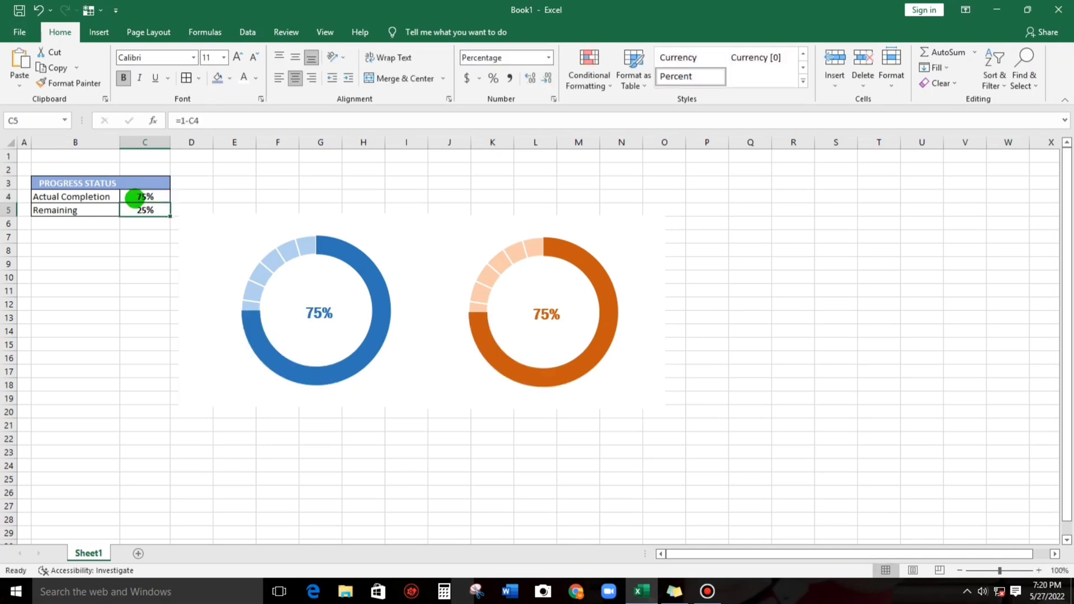
click(135, 197)
text(9)
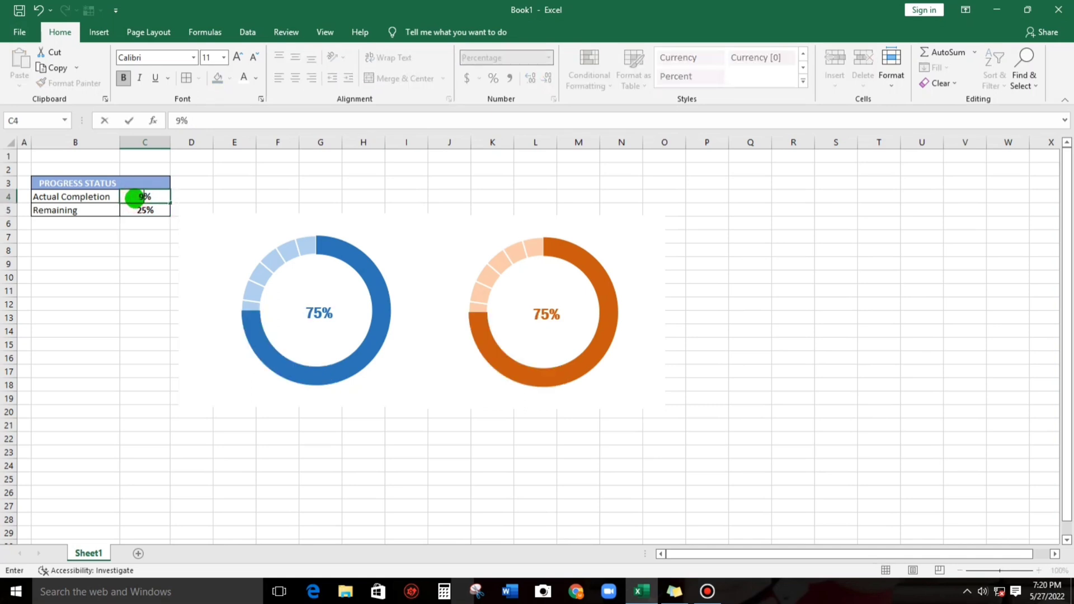
text(5)
key(Return)
click(134, 198)
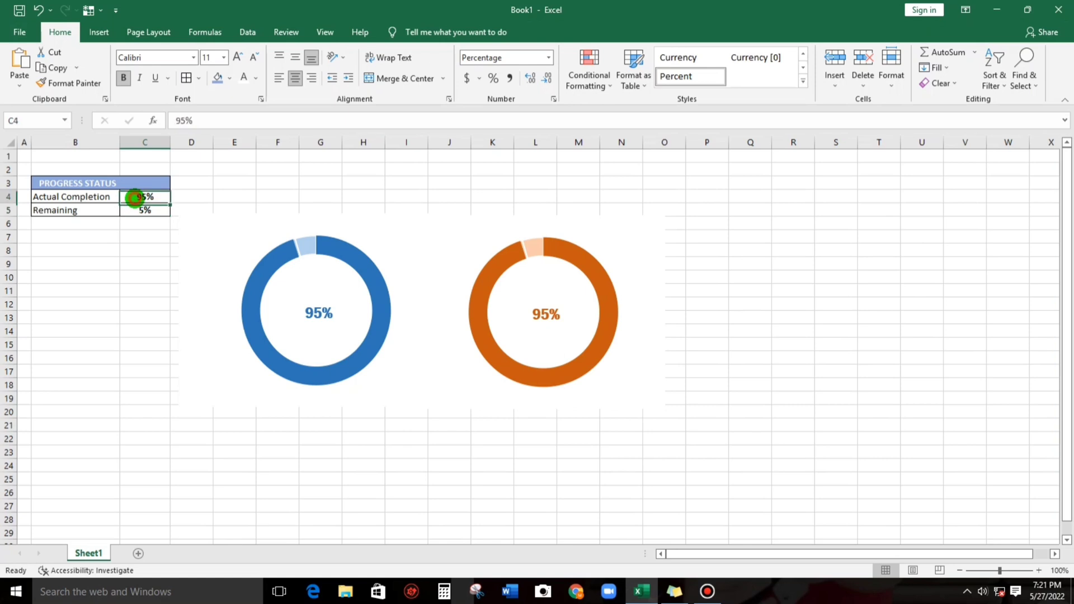
text(10)
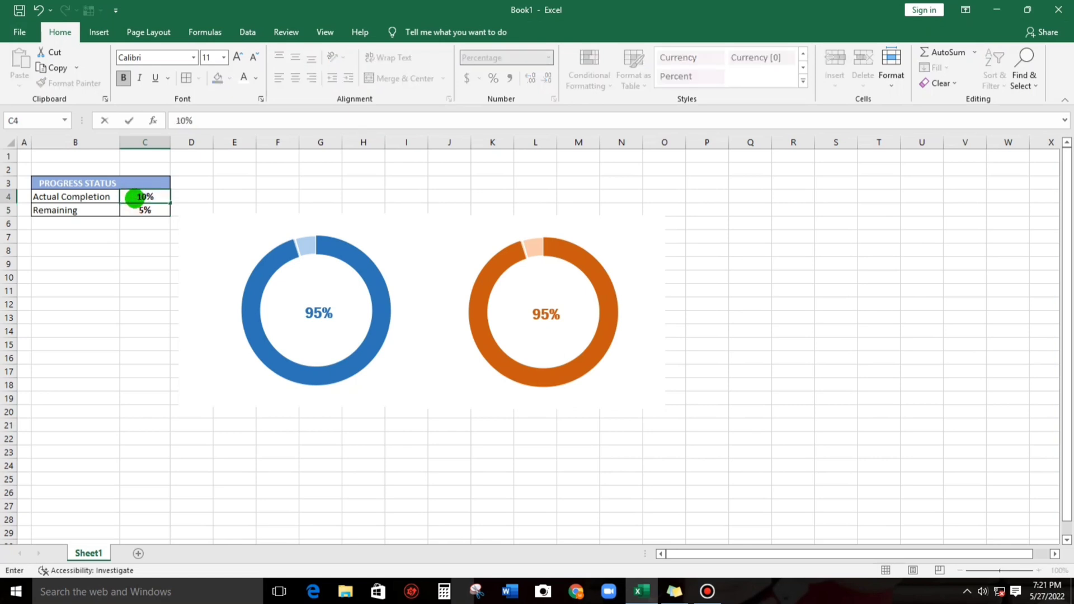
key(Return)
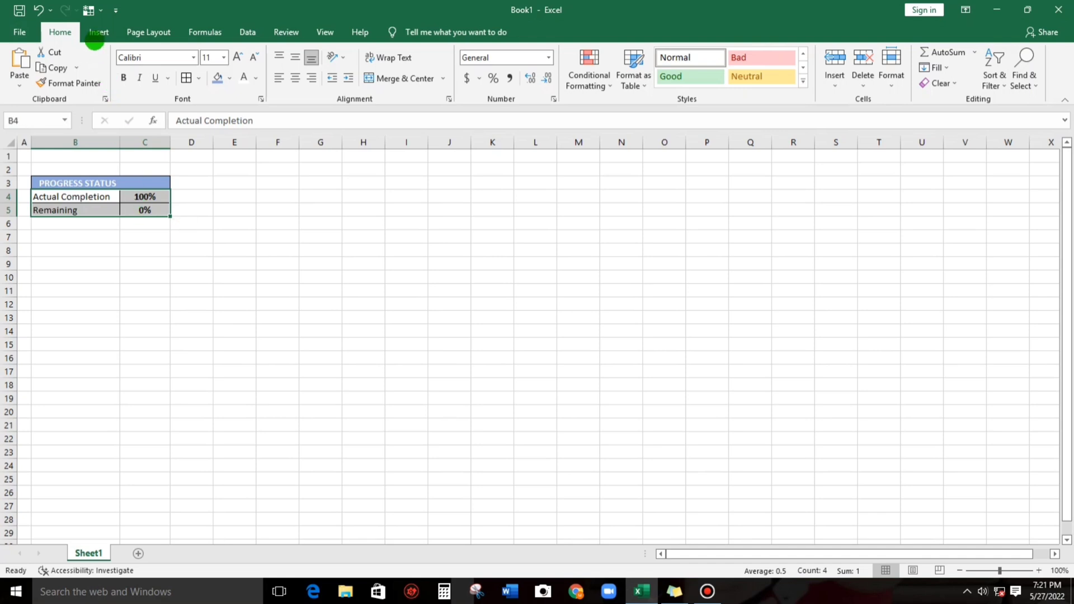
Step: Insert a doughnut chart of the completion data and move it up and left
click(98, 32)
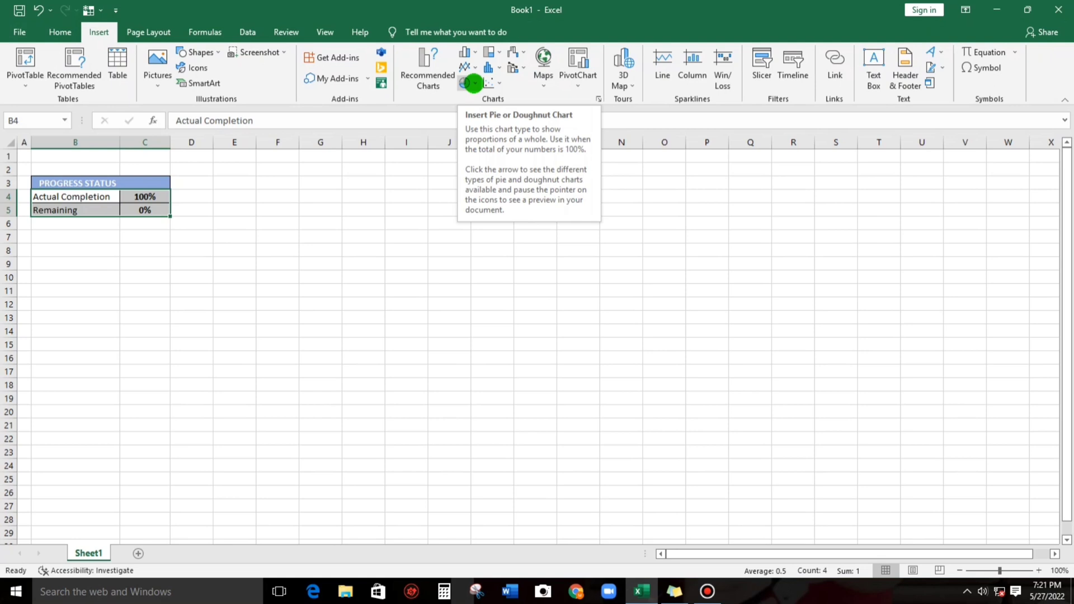
click(474, 83)
click(469, 216)
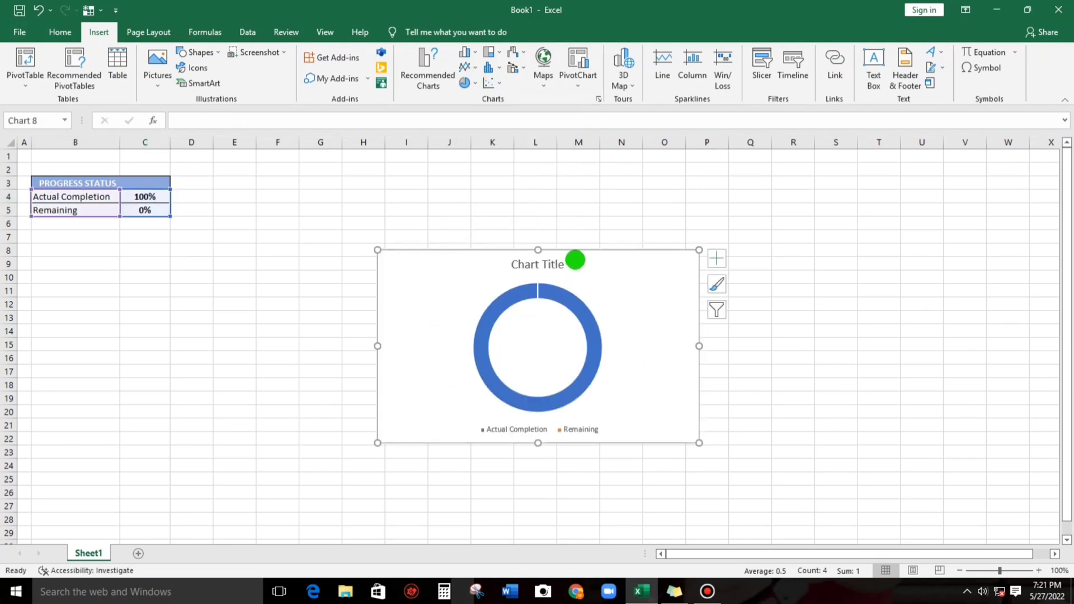
drag(574, 258, 506, 236)
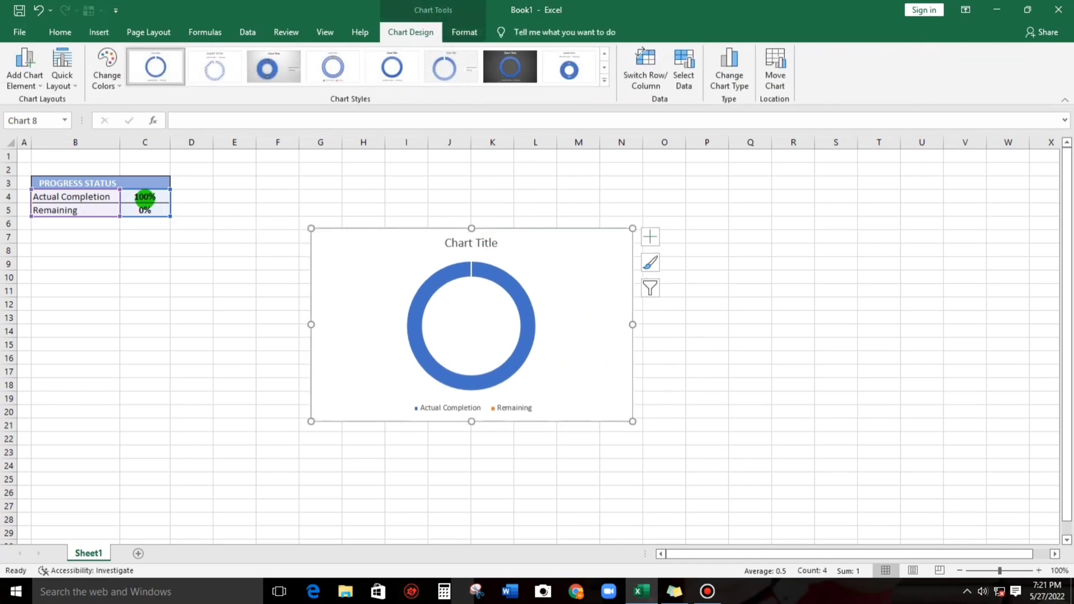
Step: Set Actual Completion in C4 to 25%, making Remaining 75%, and select the chart
click(145, 197)
text(25)
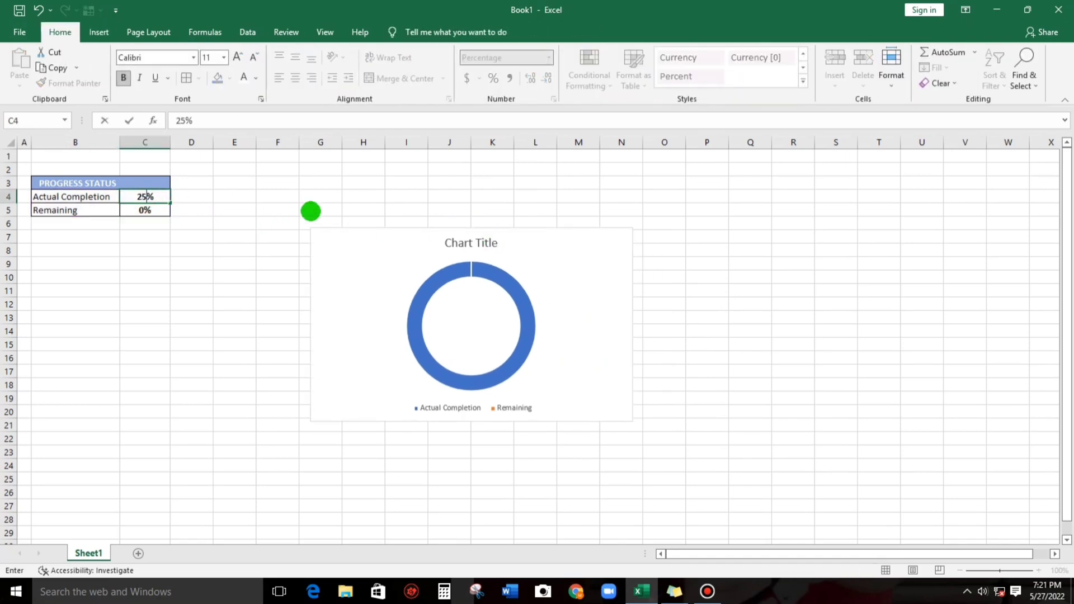
key(Return)
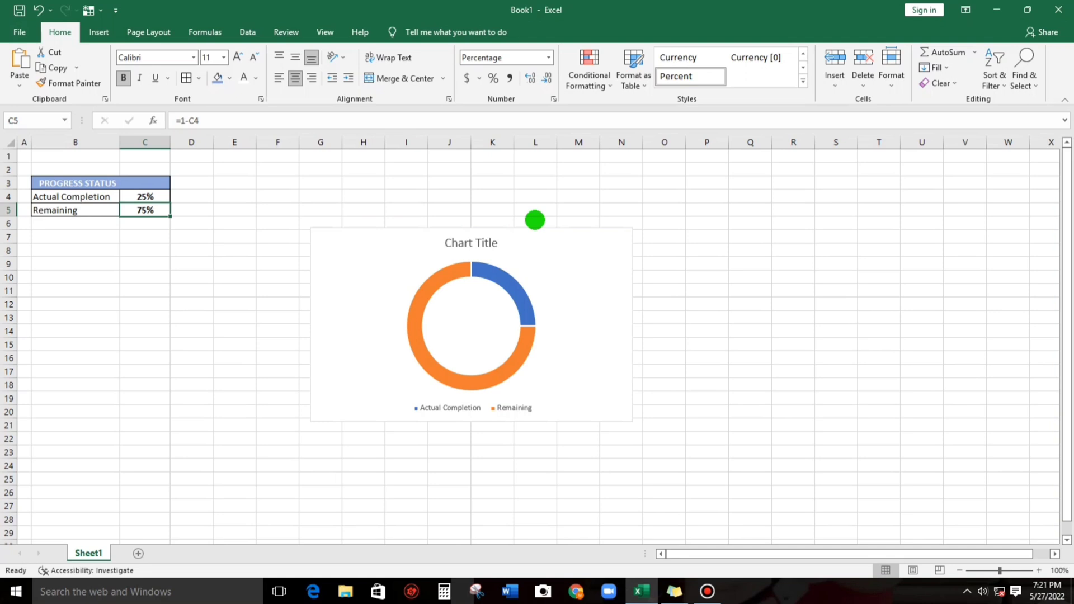
click(526, 241)
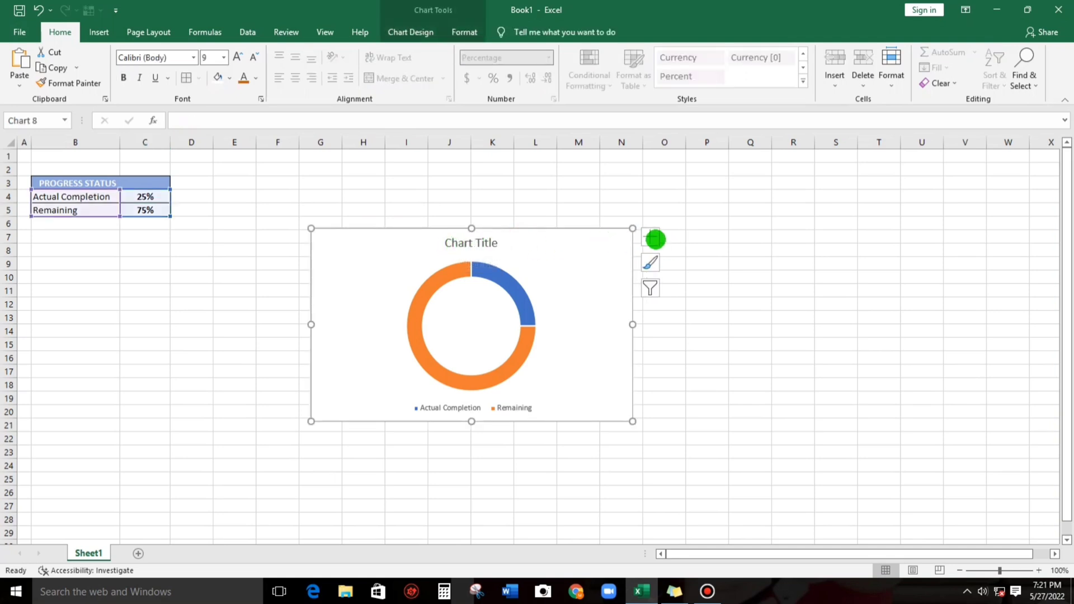
Step: Uncheck Chart Title and Legend in Chart Elements, leaving only the 25/75 ring
click(655, 240)
click(684, 253)
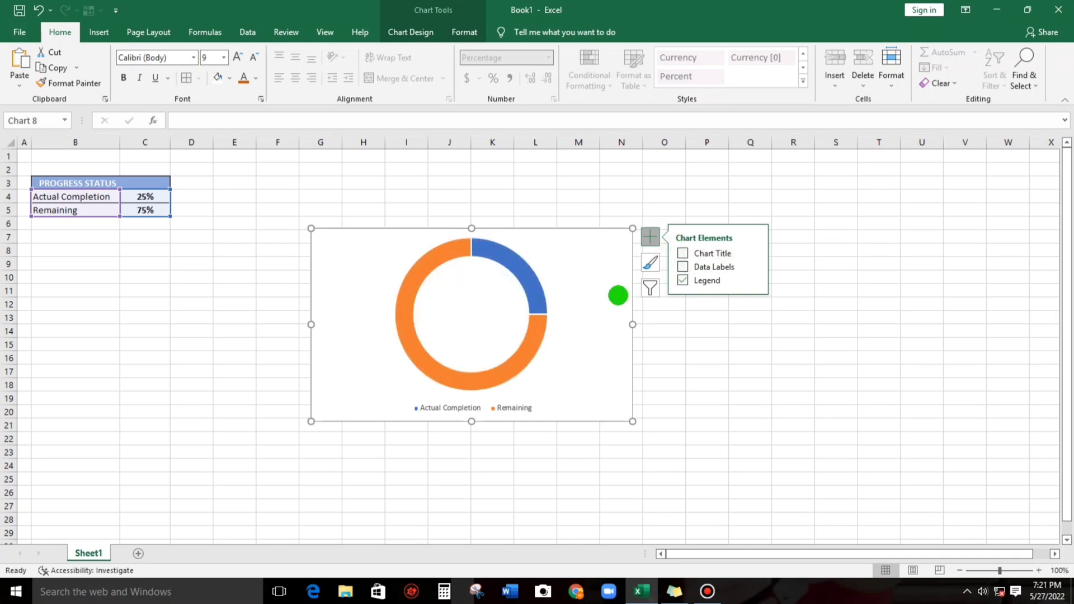
click(683, 279)
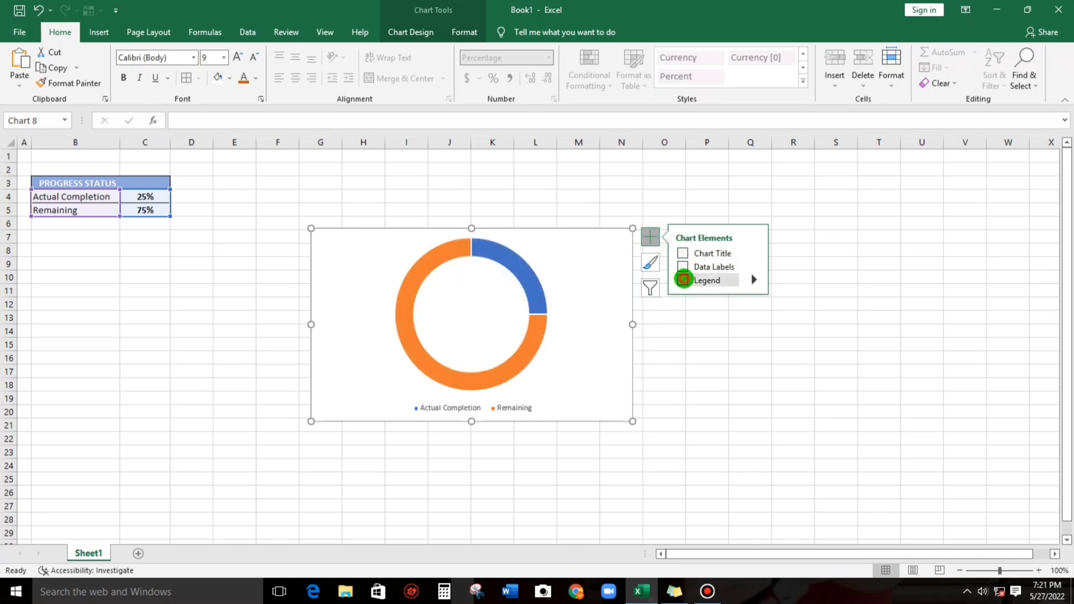
click(827, 252)
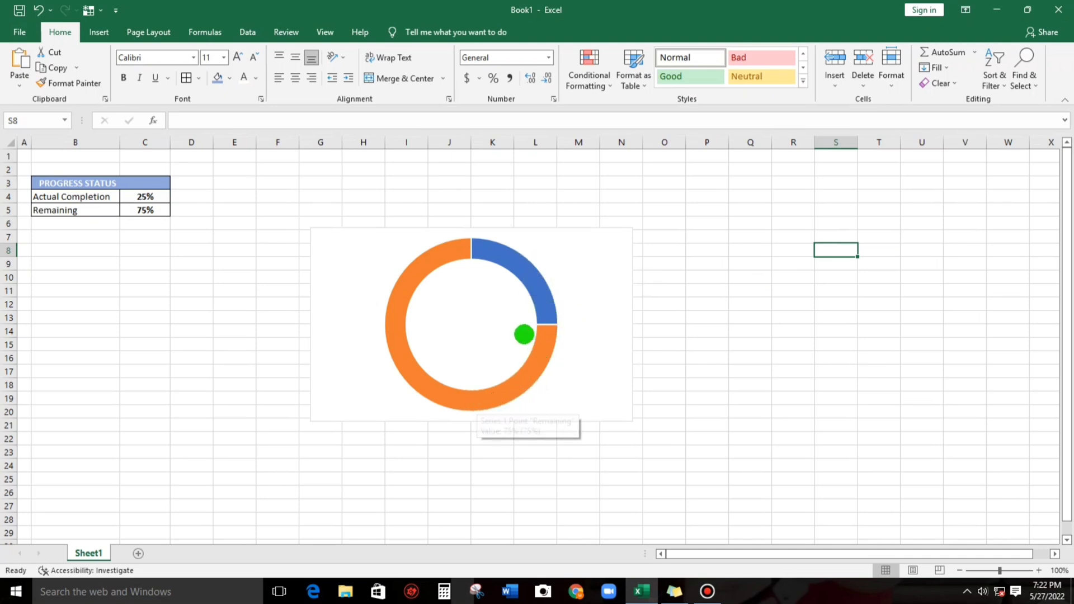
Step: Set the doughnut series' Shape Outline to No Outline
click(509, 275)
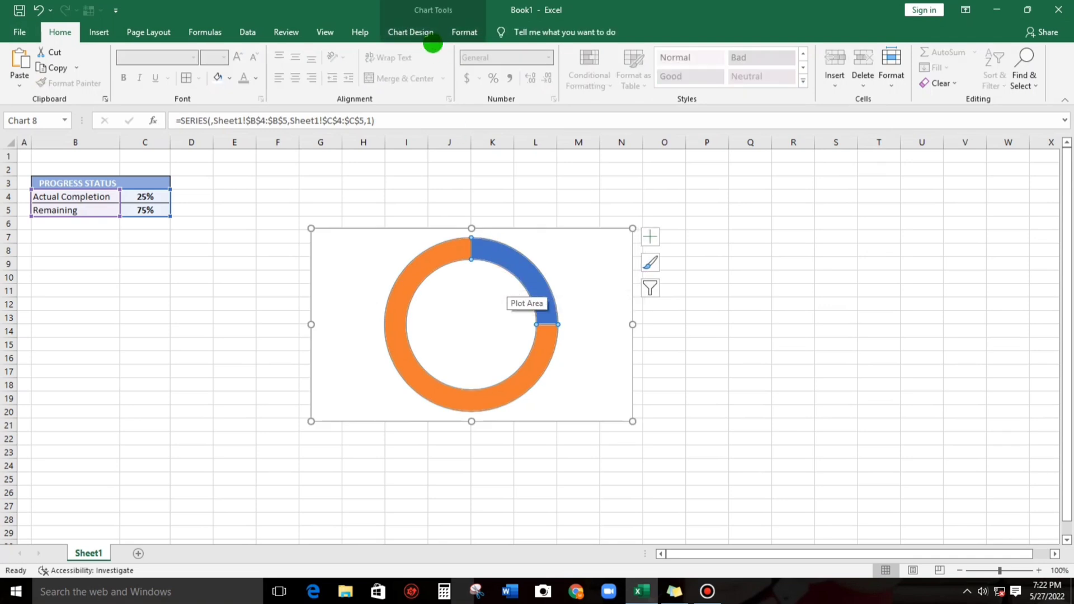
click(466, 32)
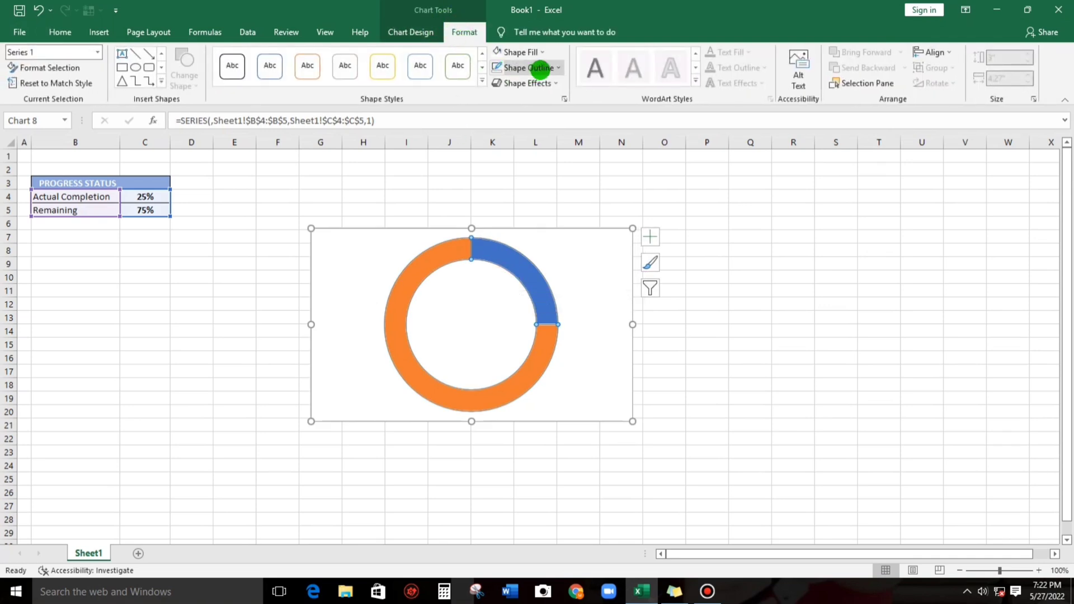
click(556, 67)
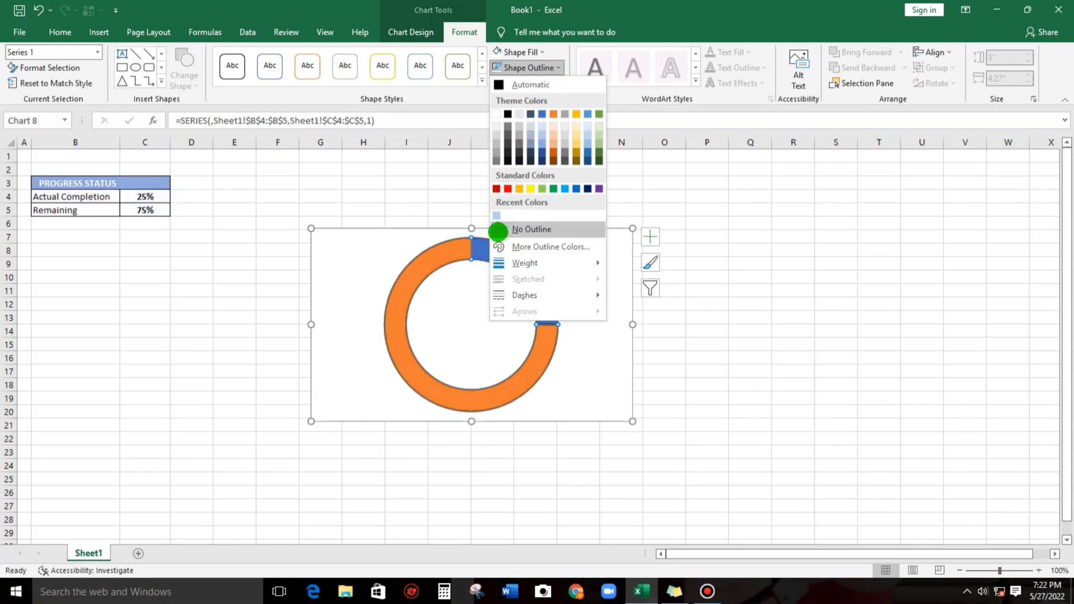
click(499, 229)
click(708, 289)
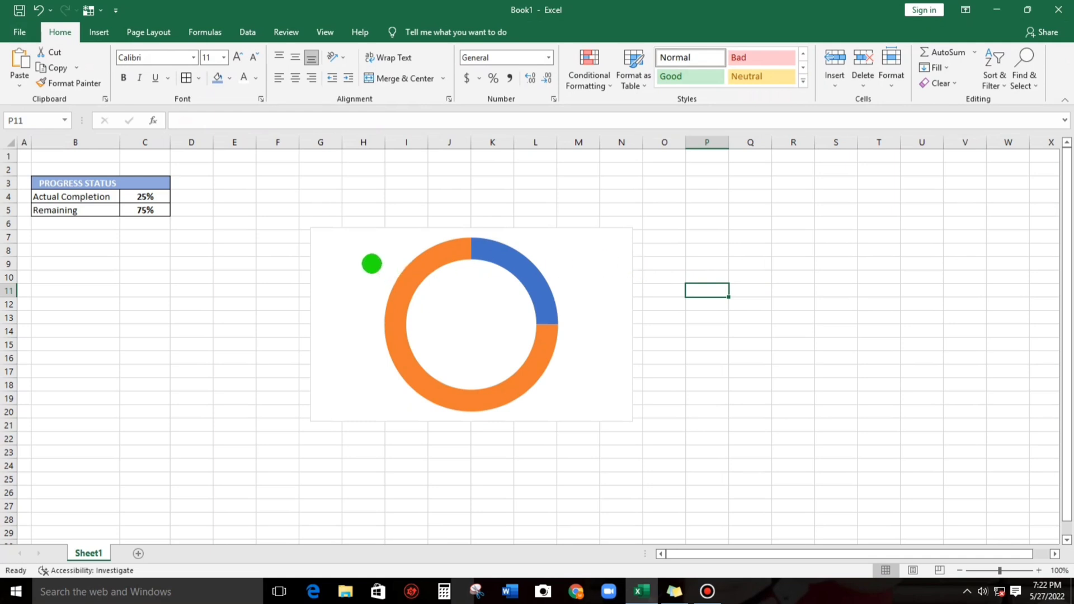
Step: Through Select Data, rename Series1 to 'Original', keeping the data source dialog open
click(372, 262)
click(408, 283)
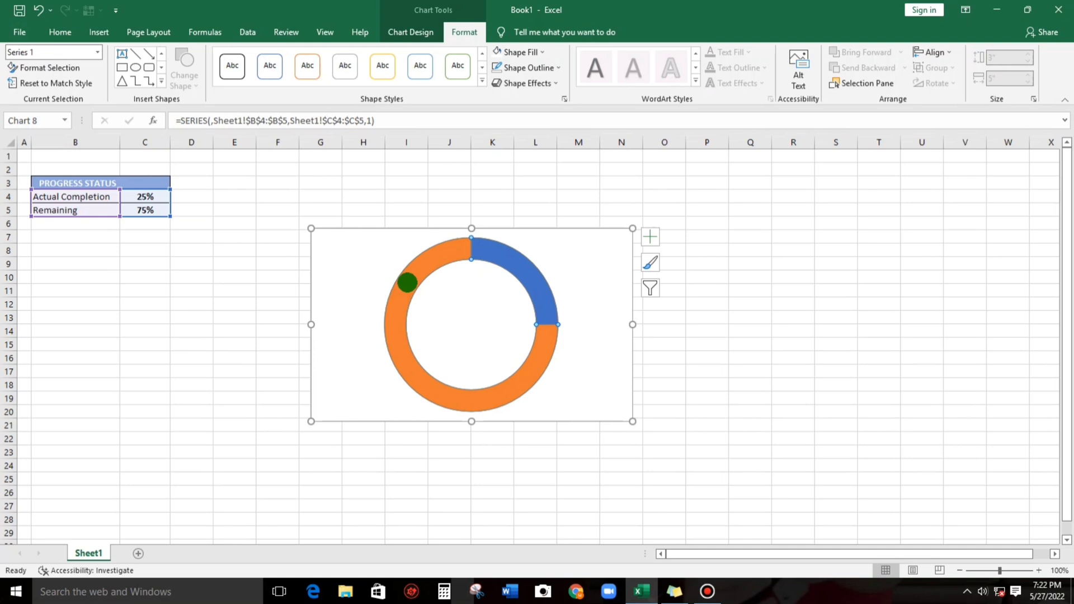
right_click(408, 283)
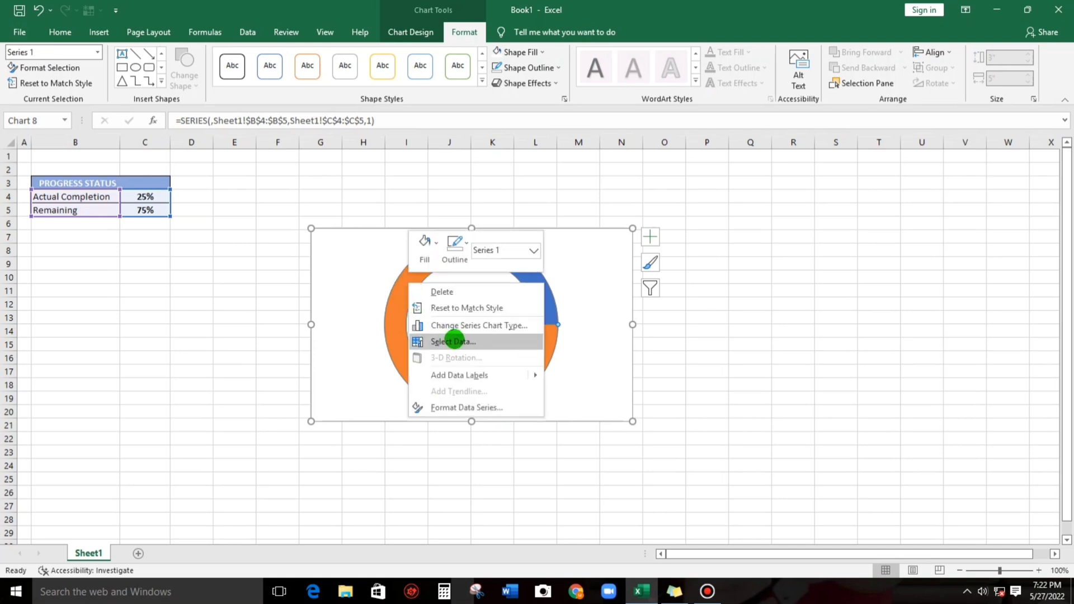
click(455, 338)
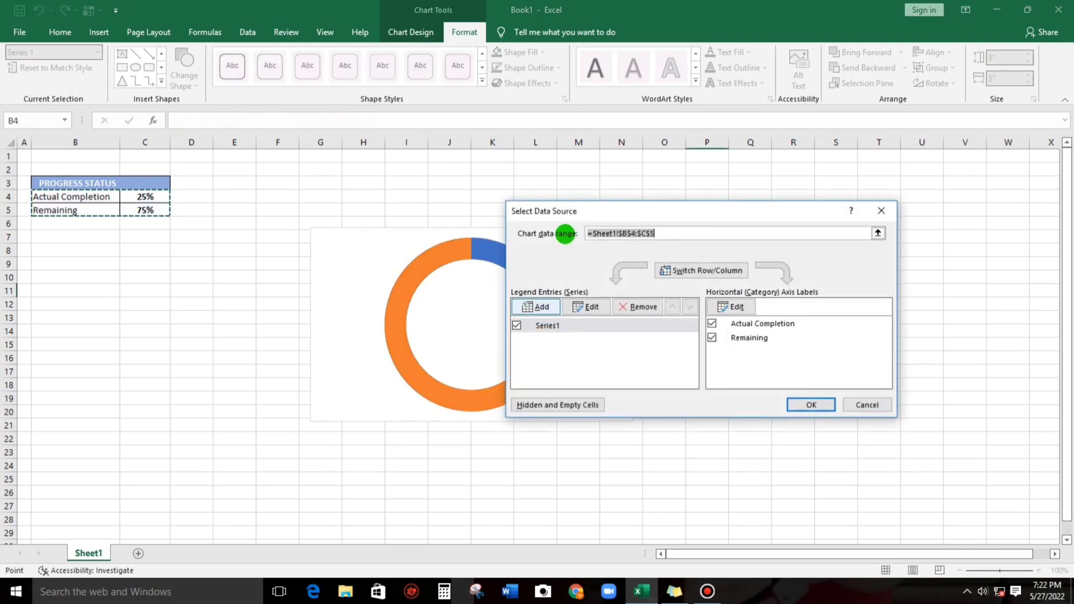
drag(619, 211, 611, 174)
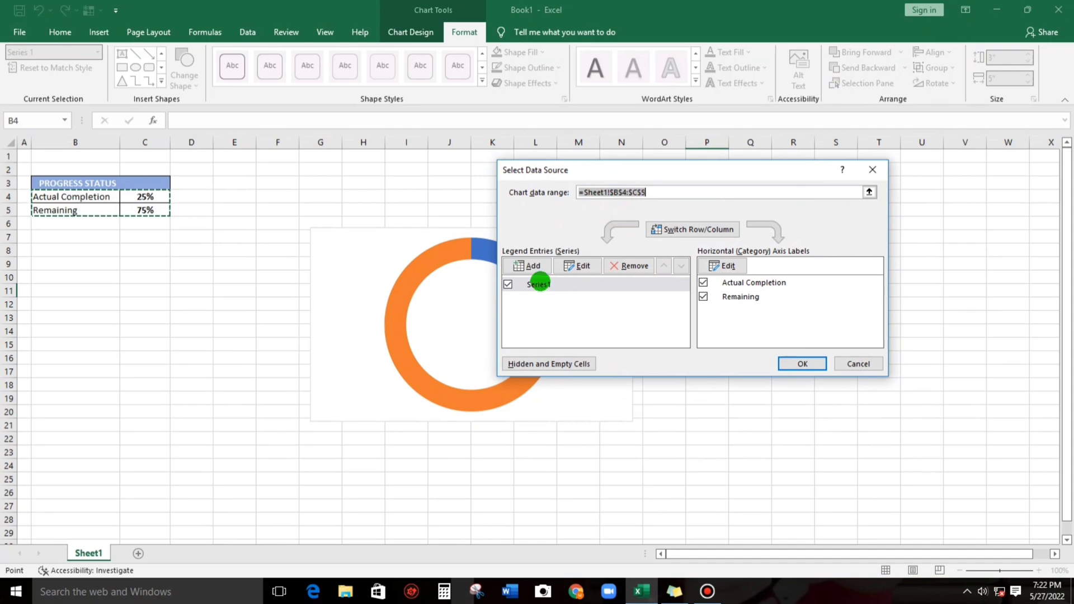
click(540, 282)
click(582, 265)
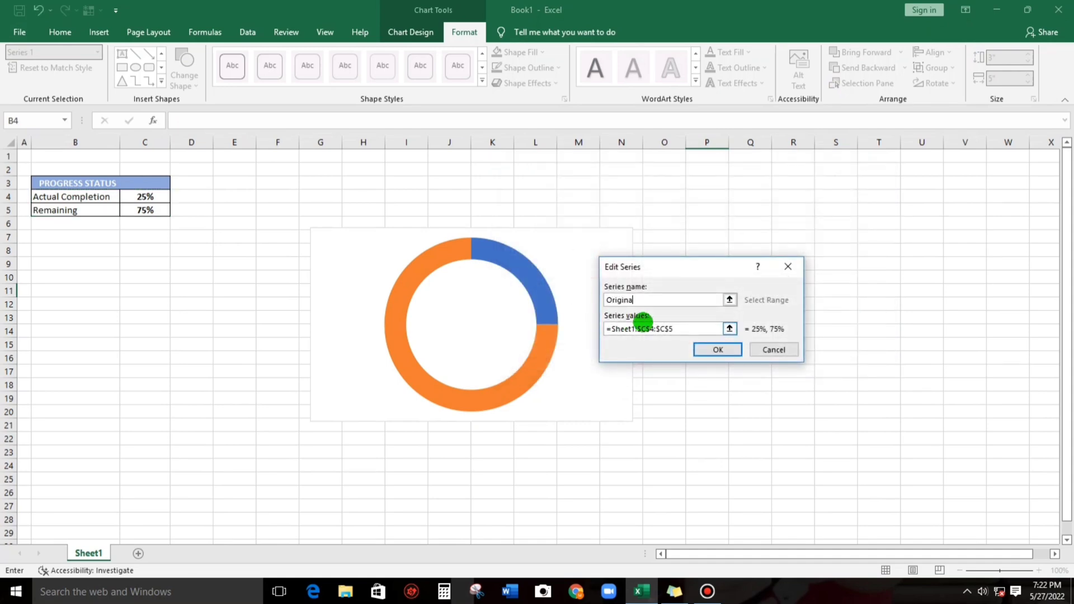
click(718, 349)
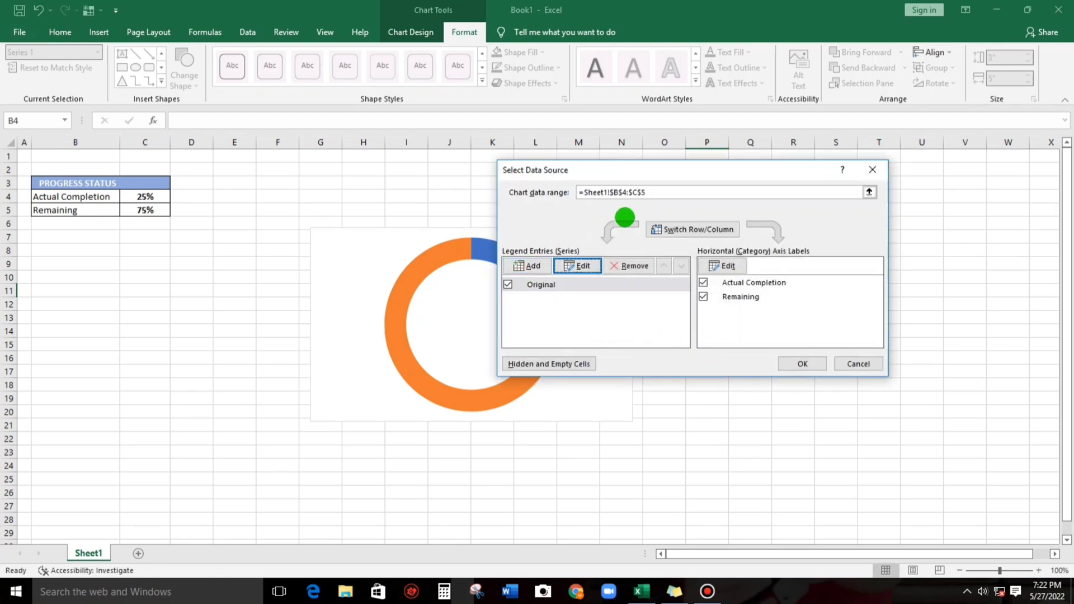
drag(627, 173, 693, 125)
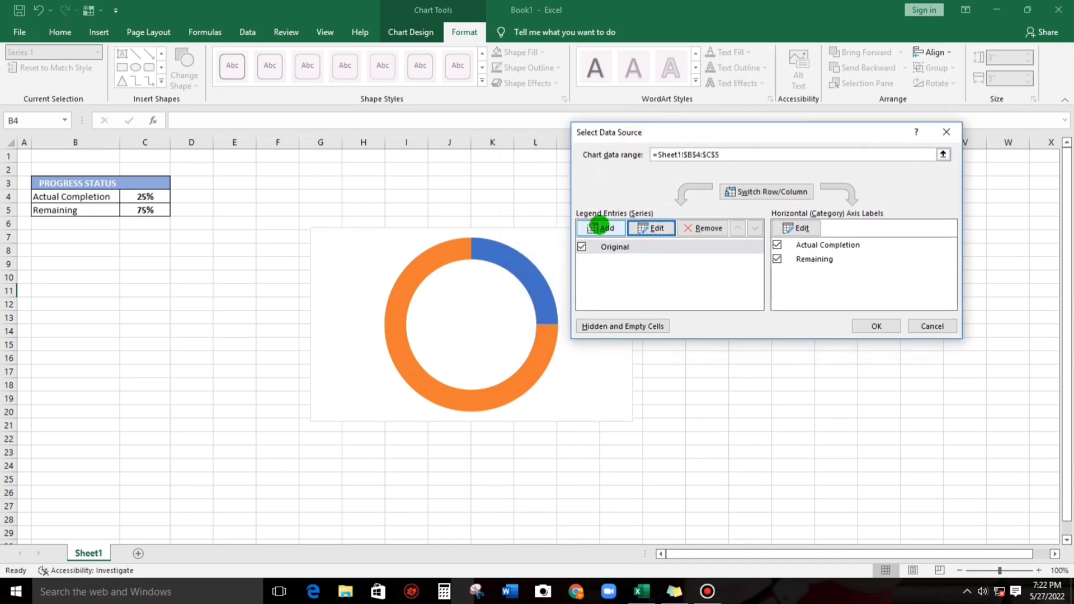
Step: Add a 'Fade color' series with values {1,1,1,…} and apply it to the chart
click(599, 229)
drag(659, 268, 654, 254)
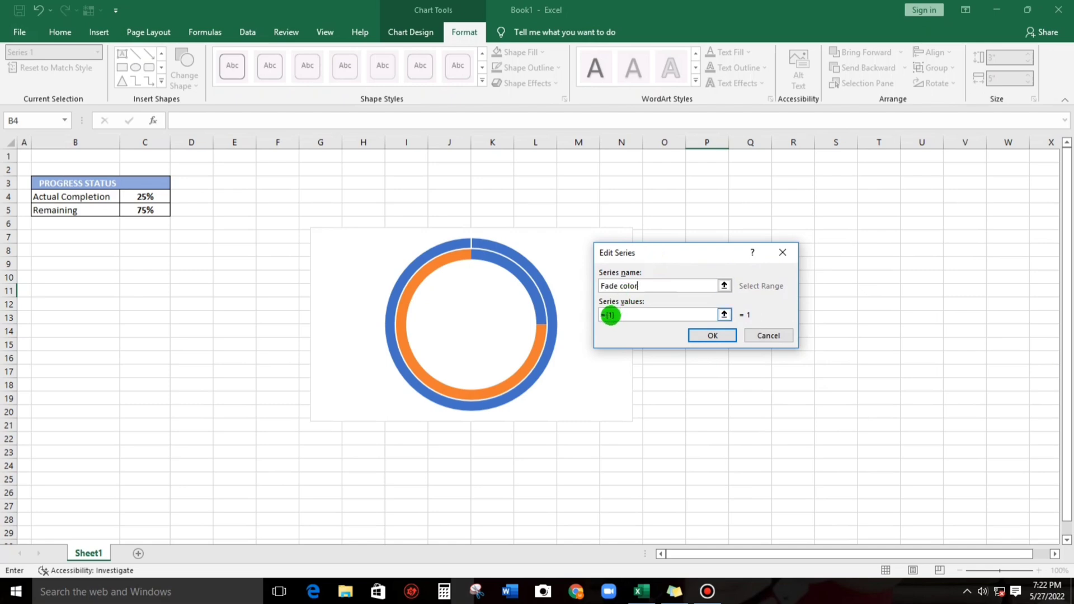
click(610, 315)
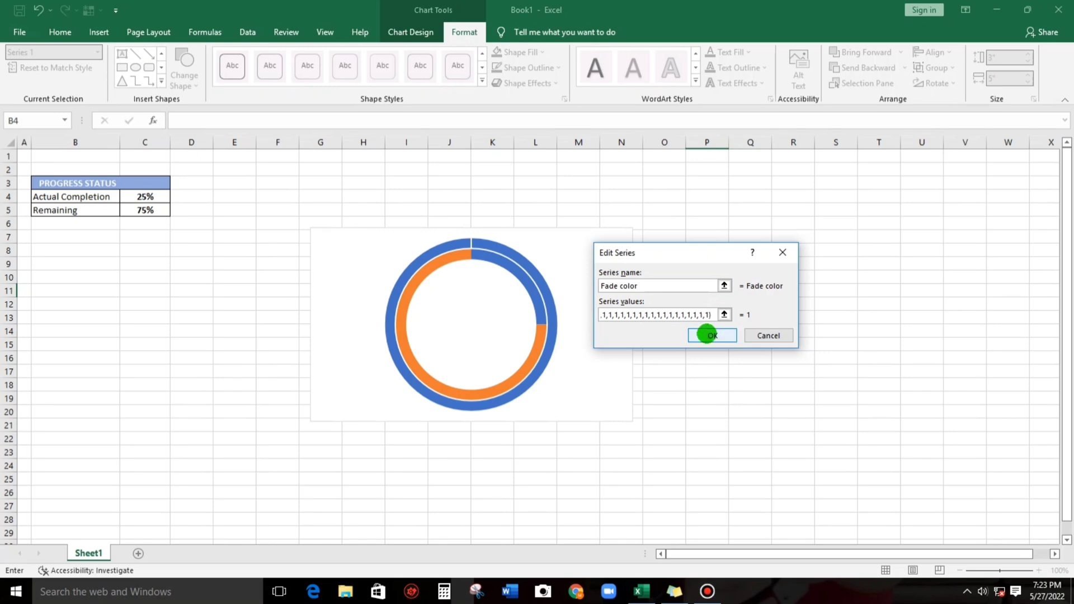
click(705, 334)
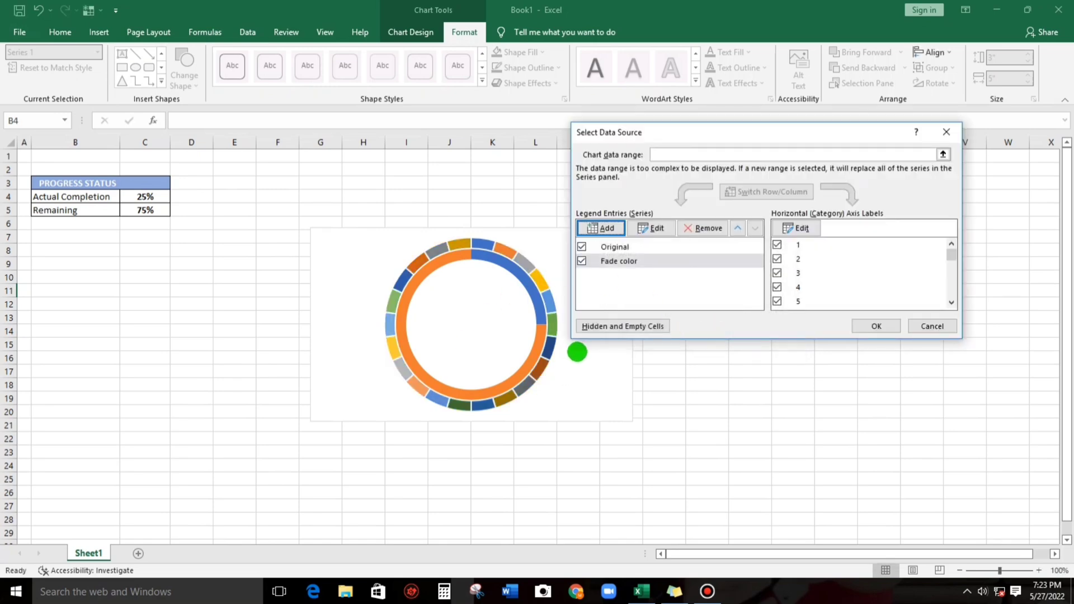
click(872, 326)
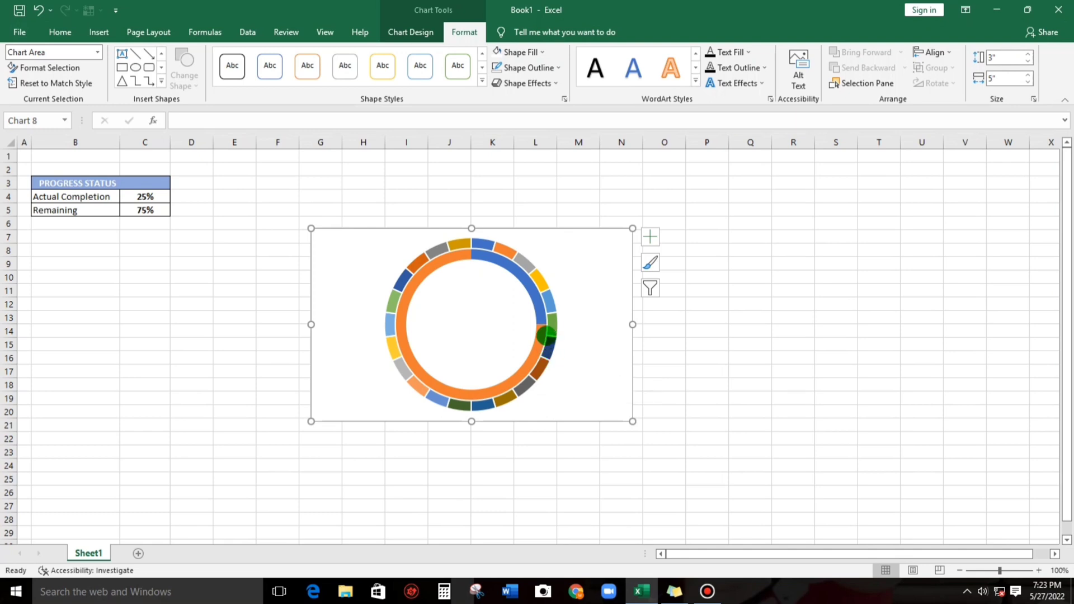
Step: Fill every segment of the outer Fade color ring with one light blue theme colour
click(537, 273)
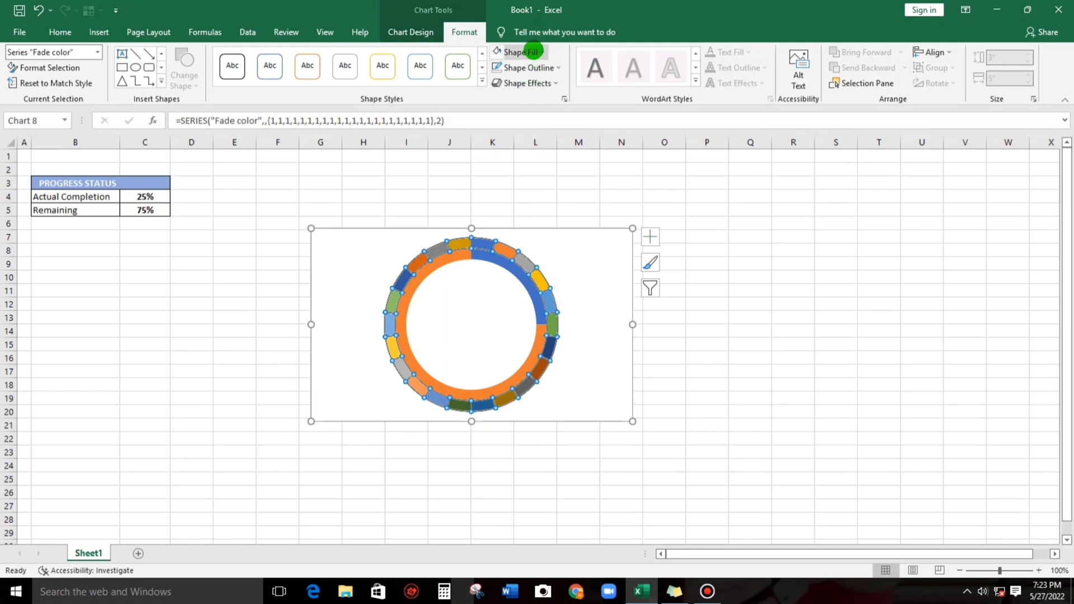
click(541, 52)
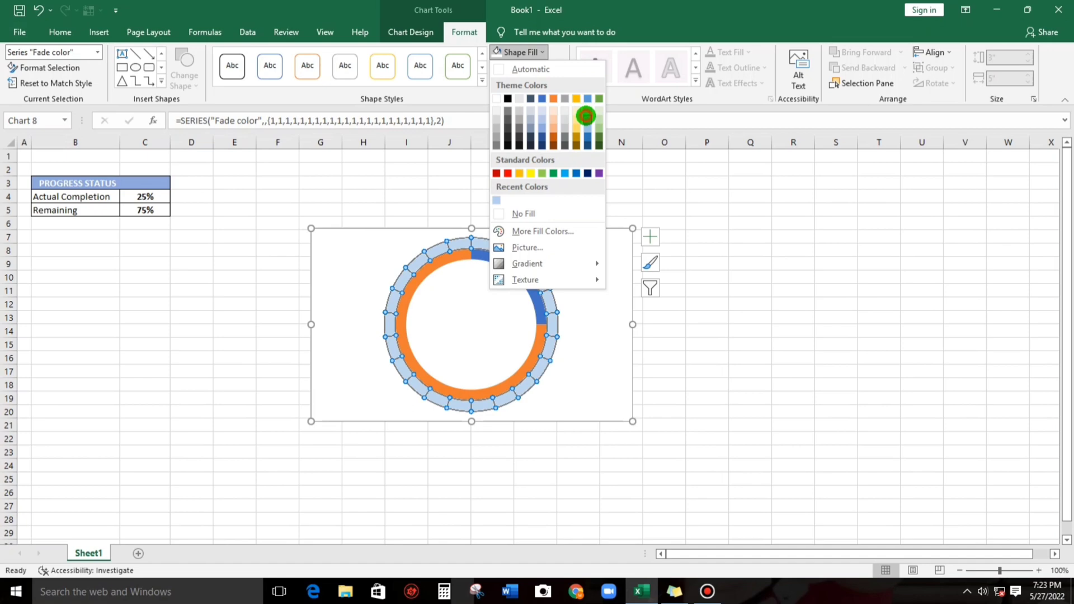
click(586, 116)
click(708, 274)
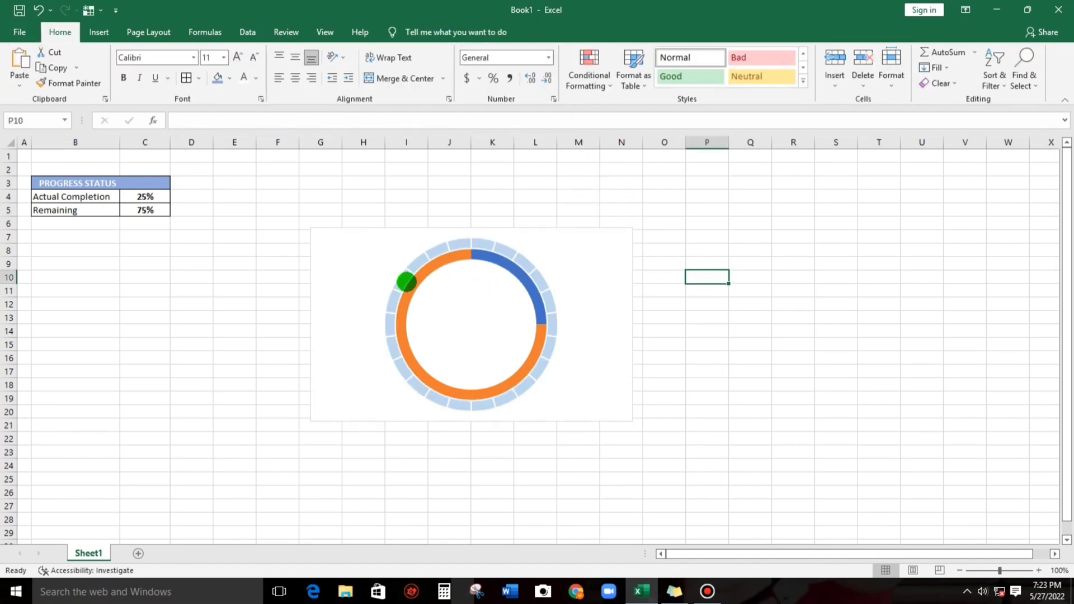
click(407, 281)
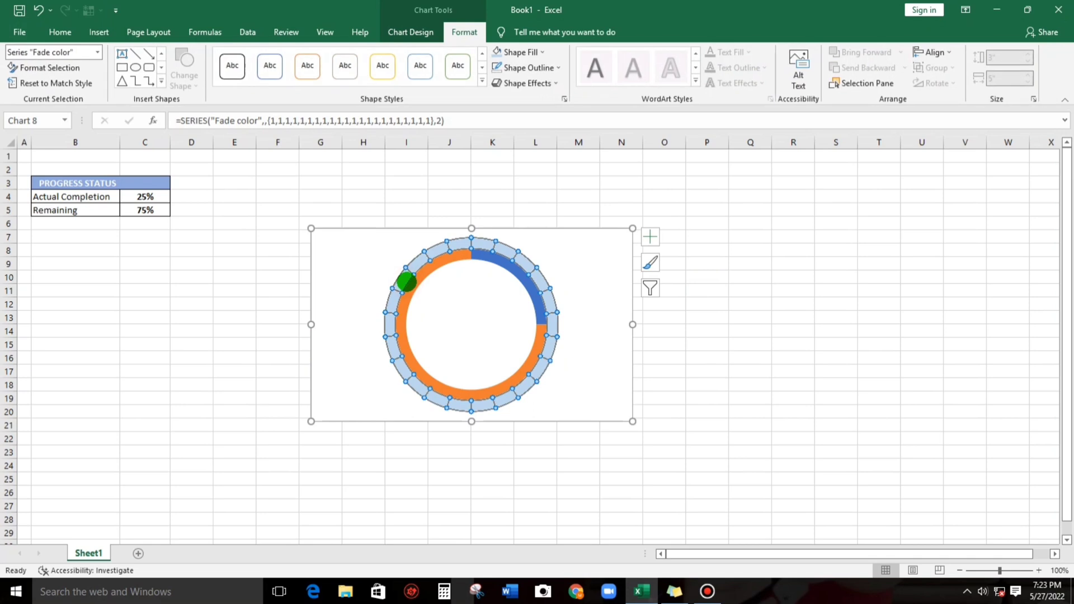
Step: In Change Series Chart Type, tick Secondary Axis for the Original series
right_click(407, 281)
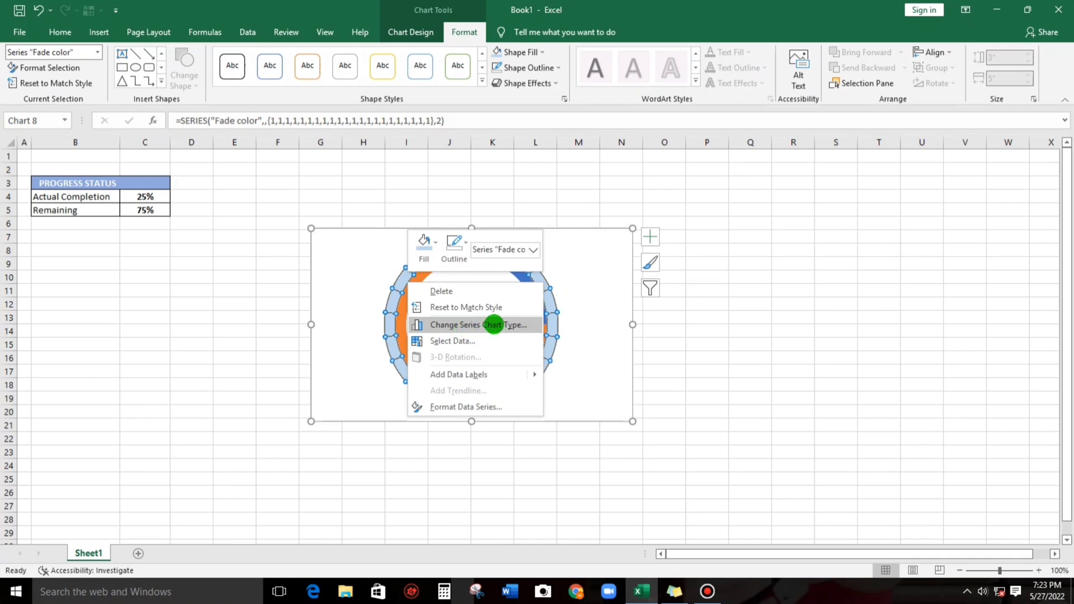
click(494, 324)
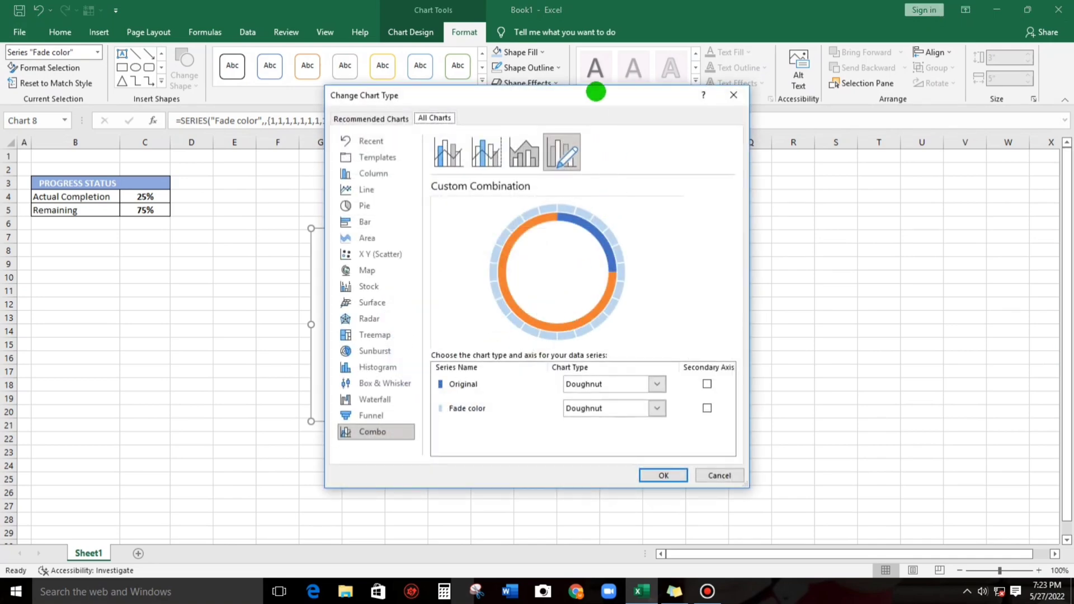
drag(596, 92, 861, 120)
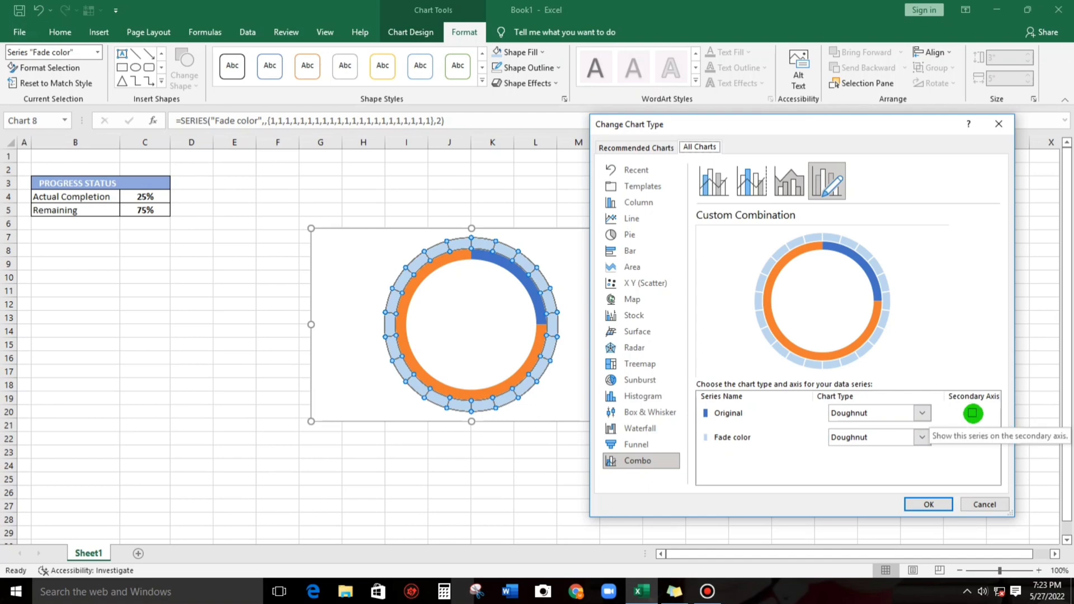
click(973, 414)
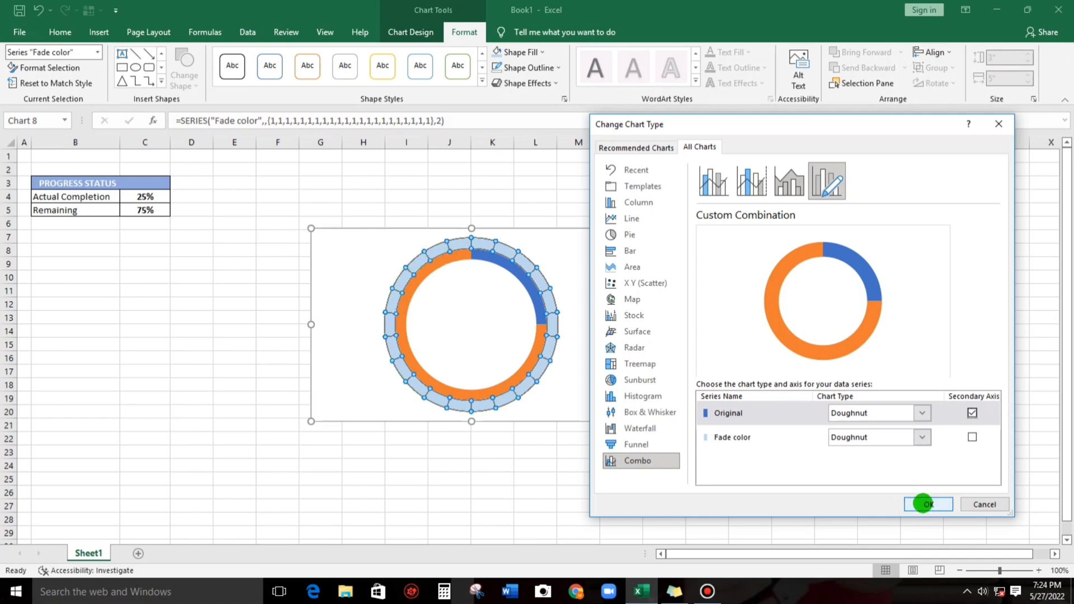
click(928, 504)
Step: Give the Remaining slice No Fill so the light-blue segmented ring shows through
click(694, 387)
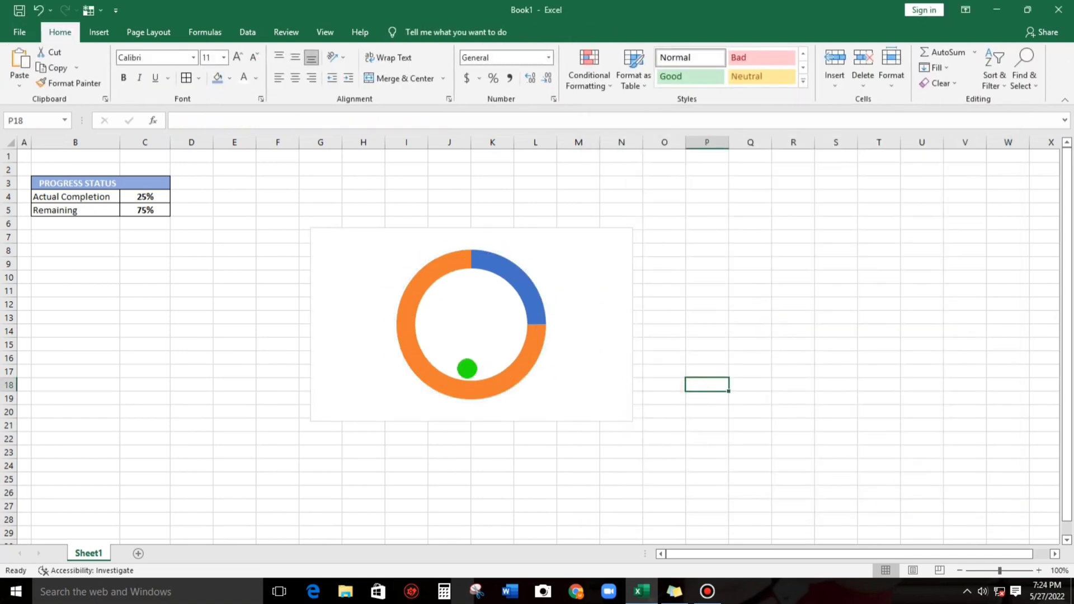
click(506, 268)
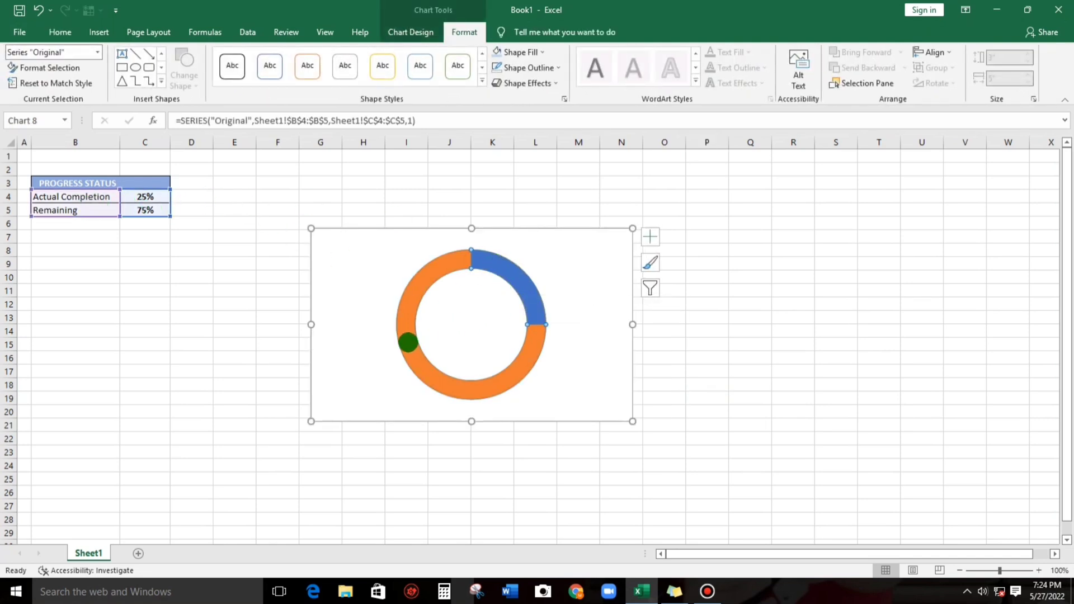
double_click(406, 341)
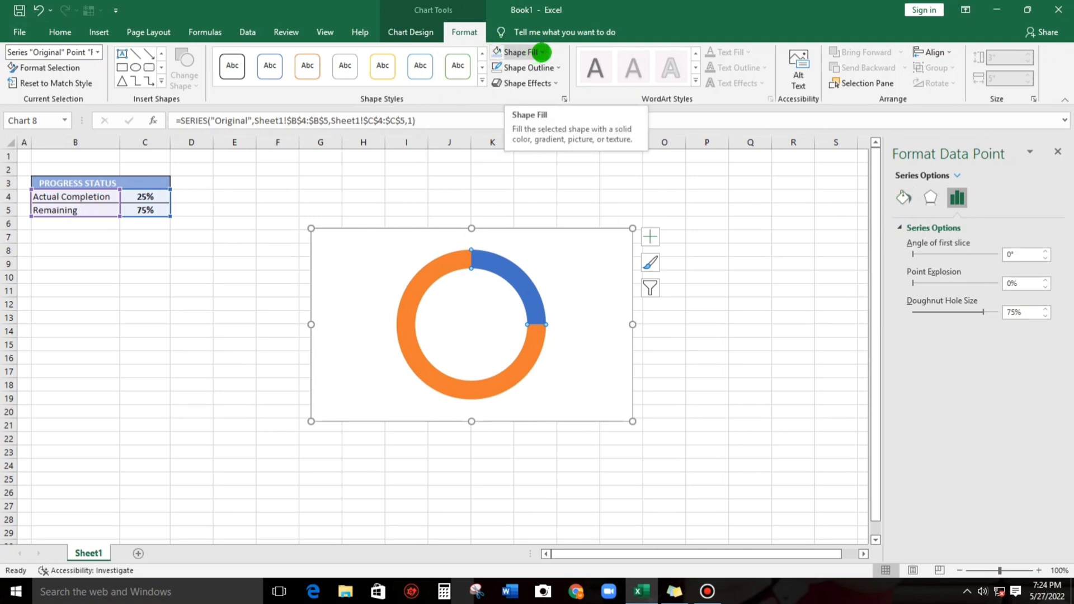
click(541, 52)
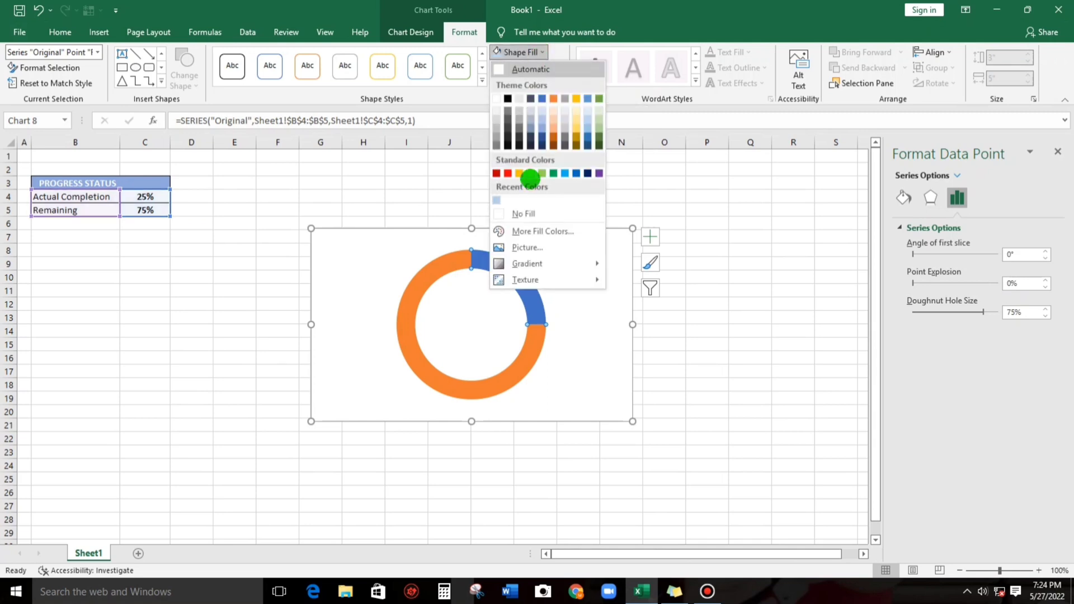
click(508, 213)
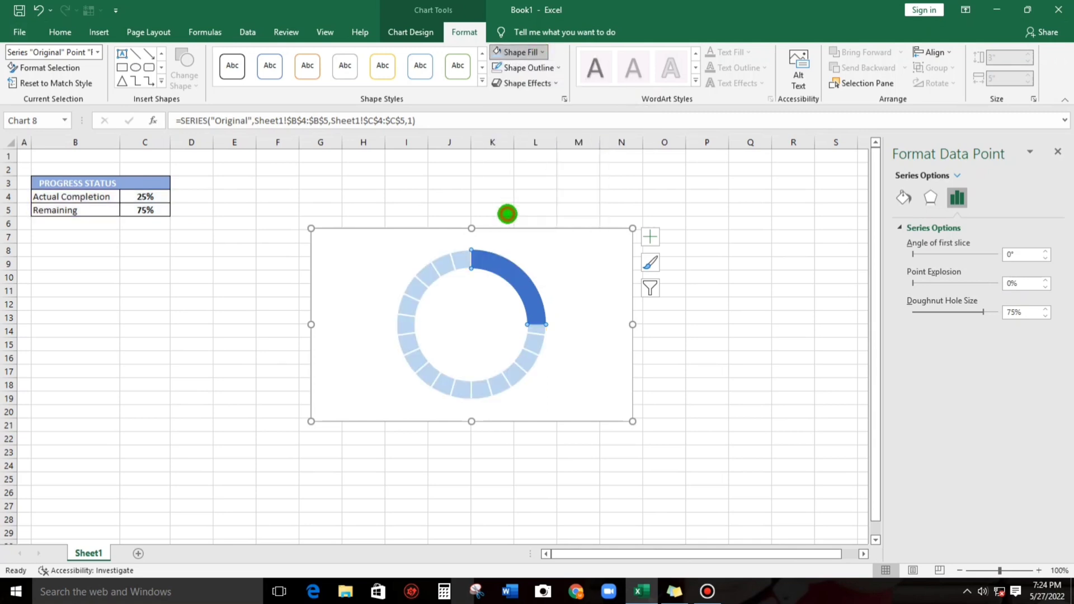
click(689, 306)
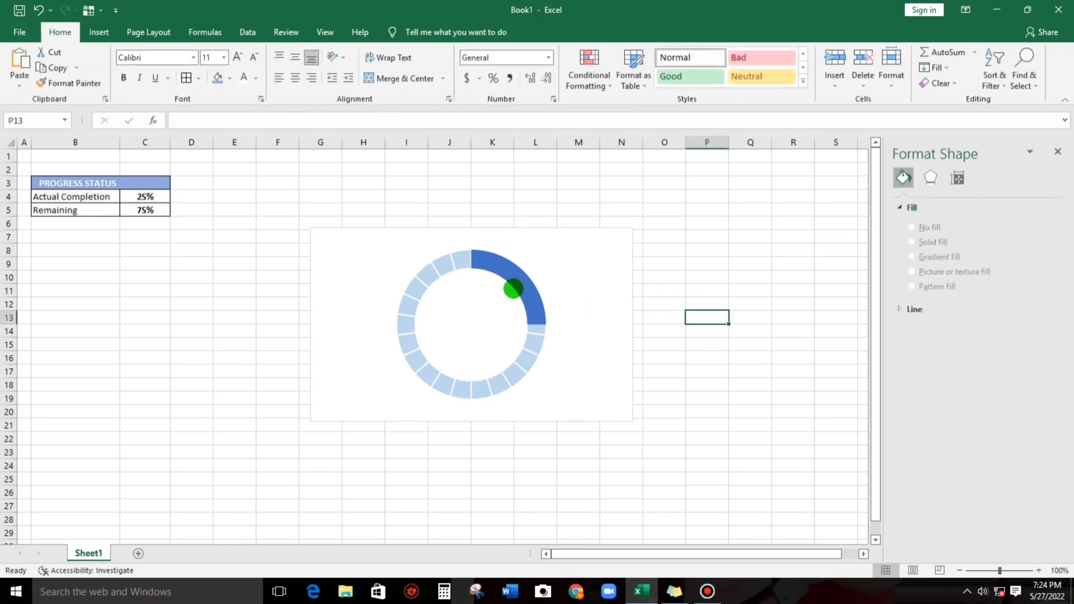
Step: Select just the completion slice and bring up its Shape Fill colours
click(512, 280)
click(515, 279)
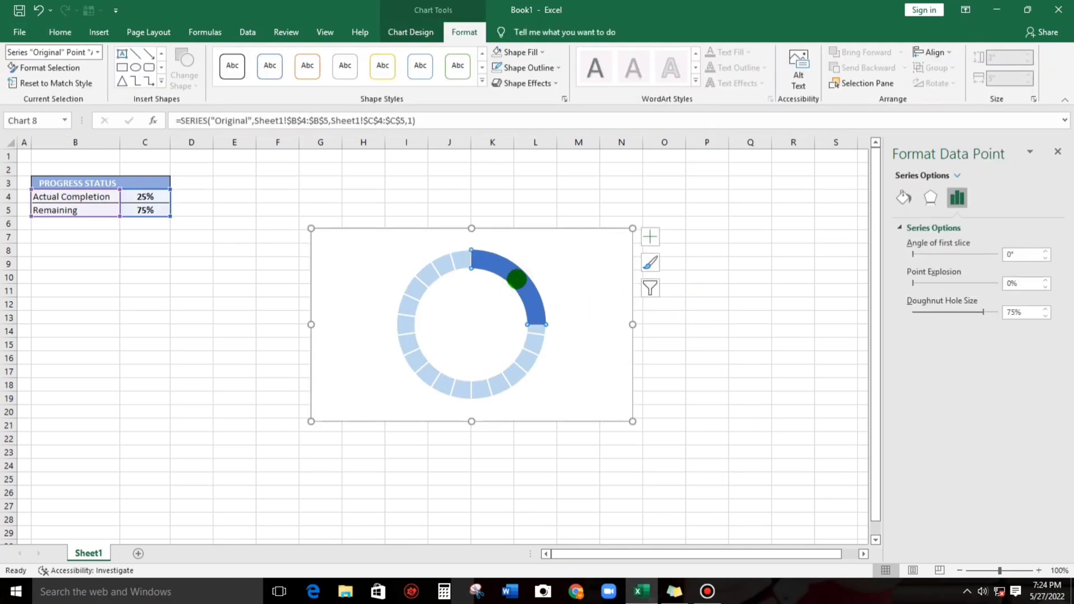
click(523, 52)
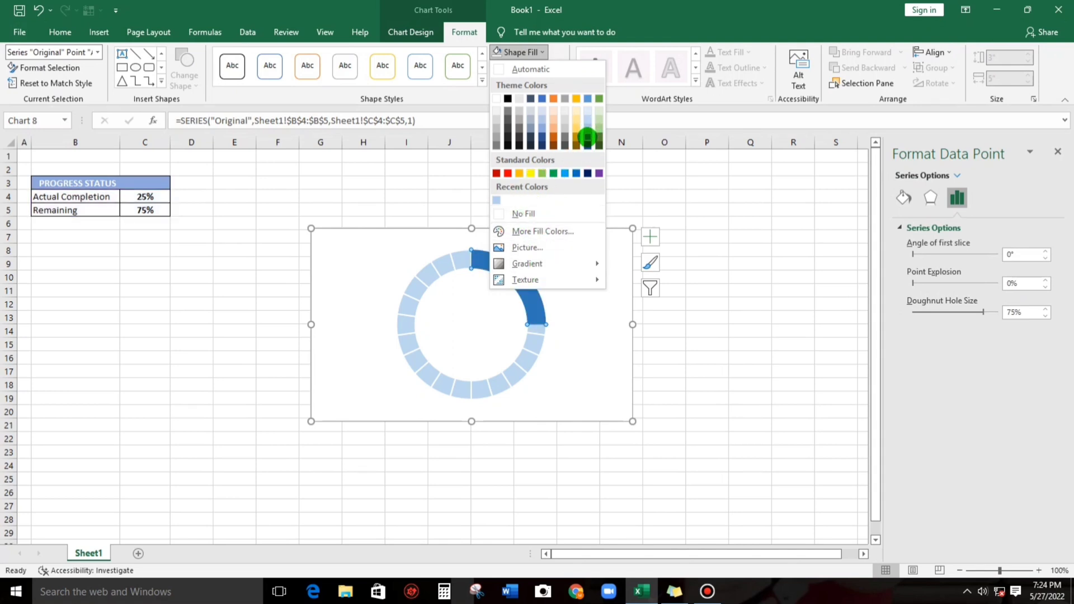
Step: Colour the completion arc Blue, Accent 5, Darker 25%, then enter 30% in C4
click(587, 137)
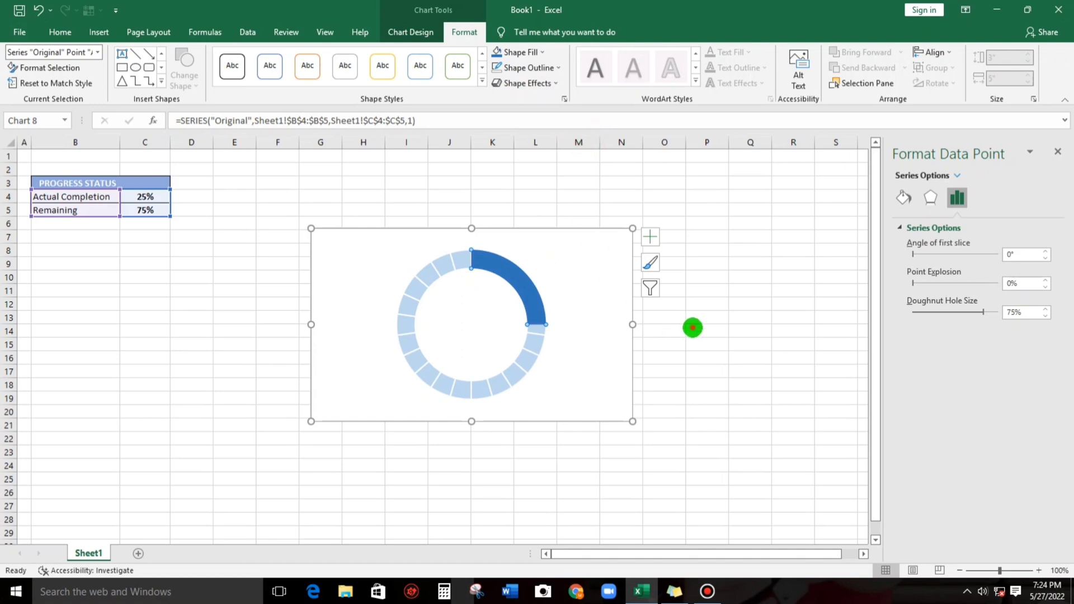
click(692, 327)
click(142, 198)
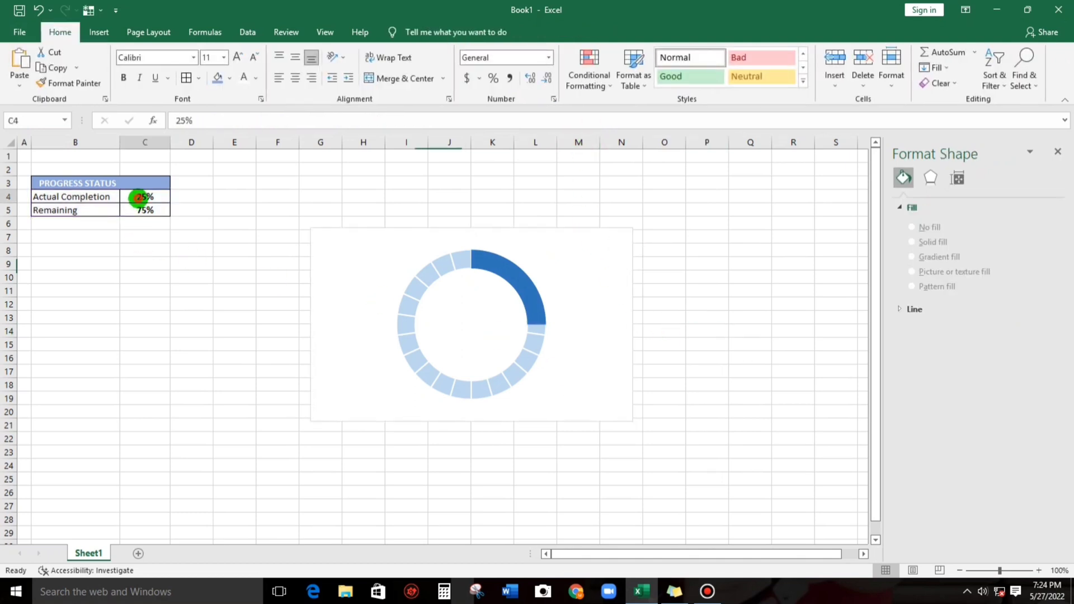
text(30)
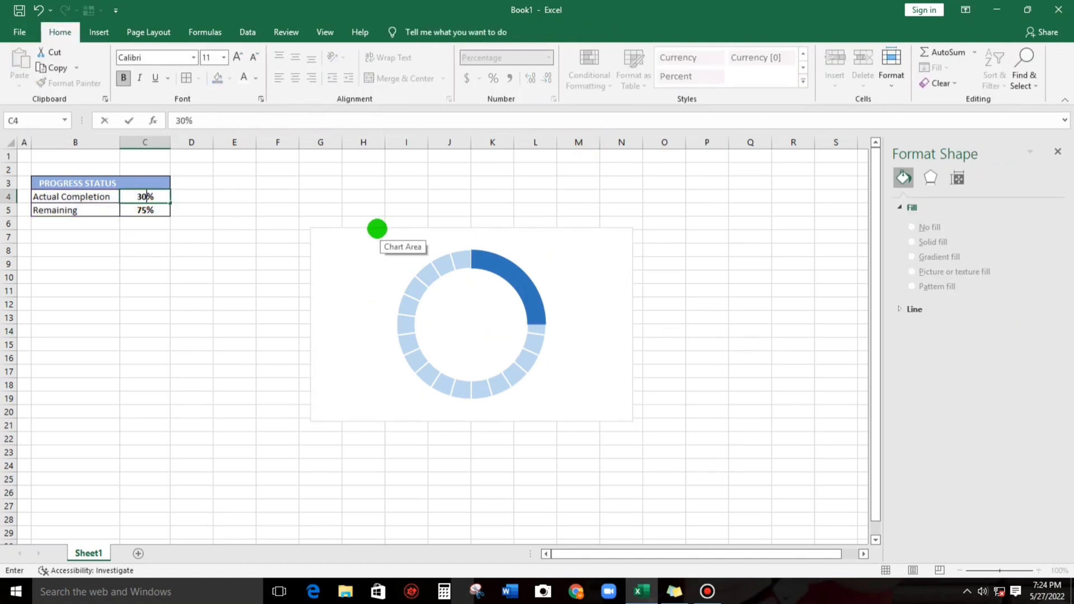
key(Return)
Step: Set Actual Completion in C4 to 65%, leaving Remaining at 35%
click(159, 199)
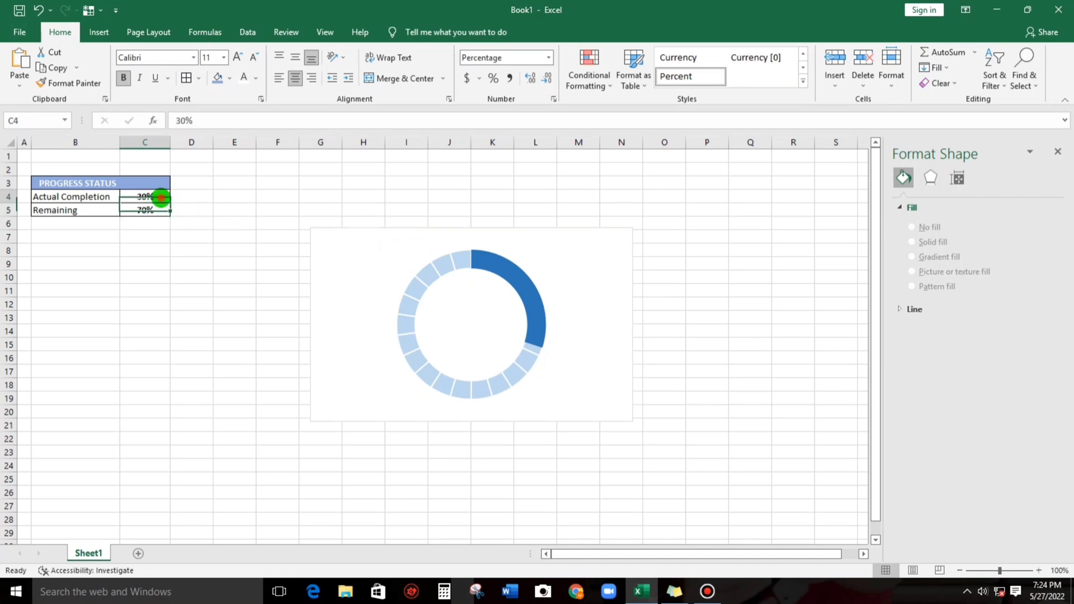
text(65)
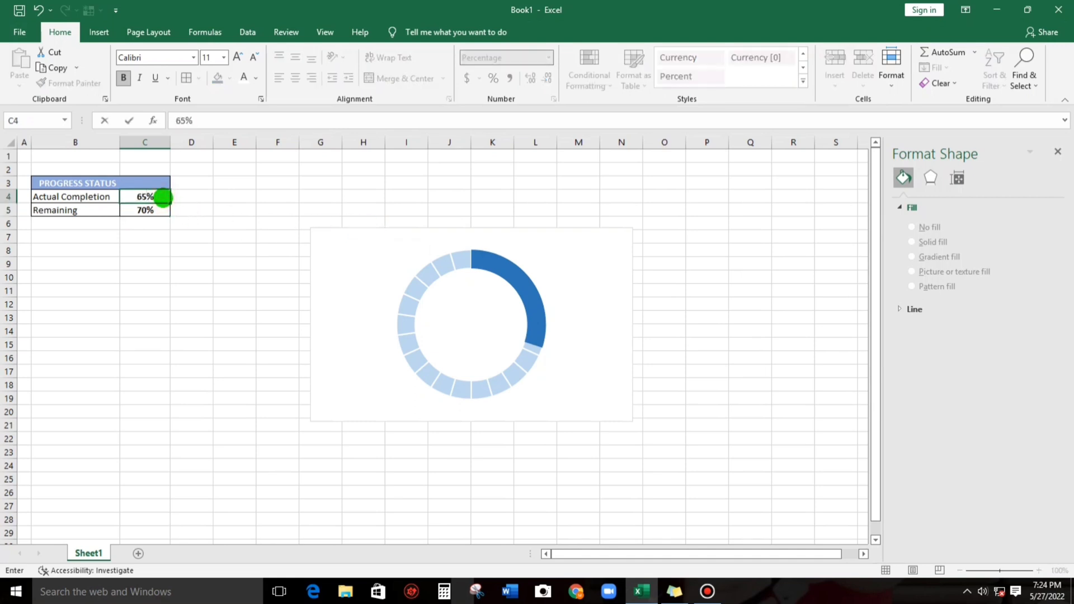
key(Return)
click(693, 317)
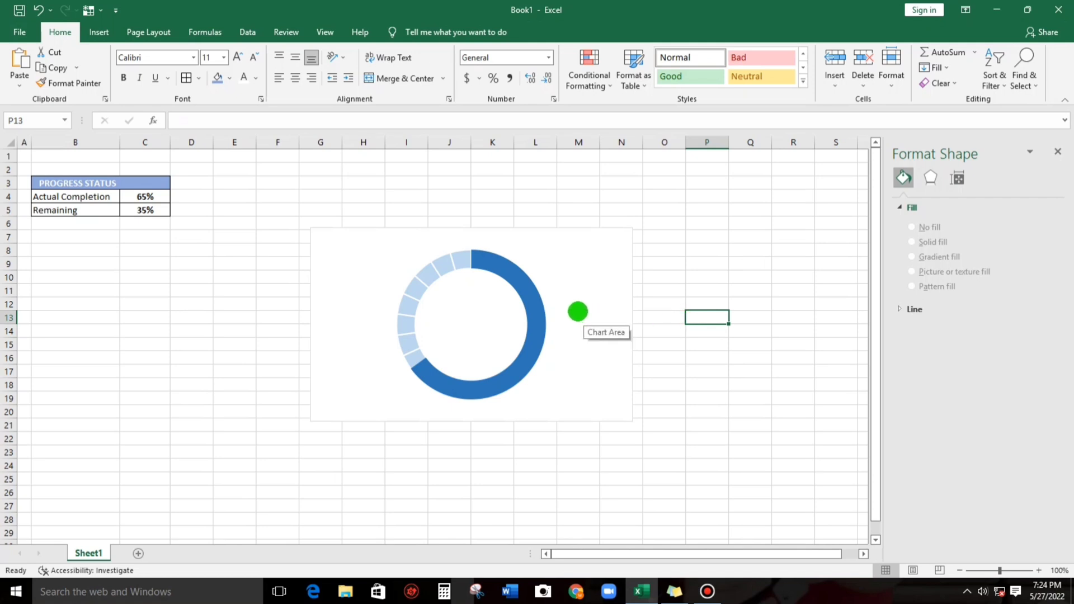
click(567, 308)
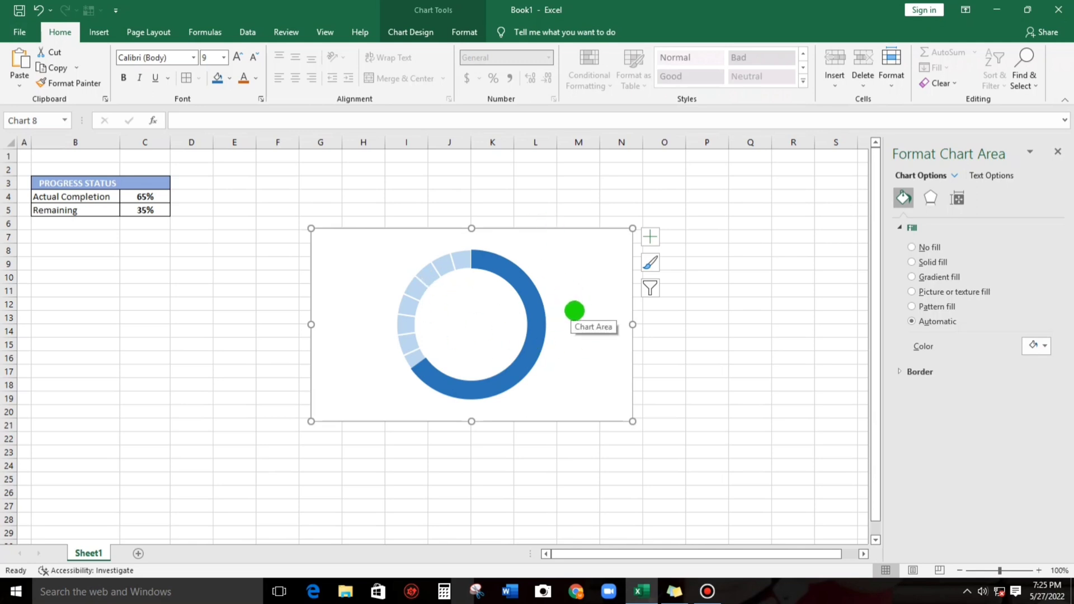
Step: Nudge the chart, then select the Original series ring, showing 0° angle, 0% explosion, 75% hole
click(547, 268)
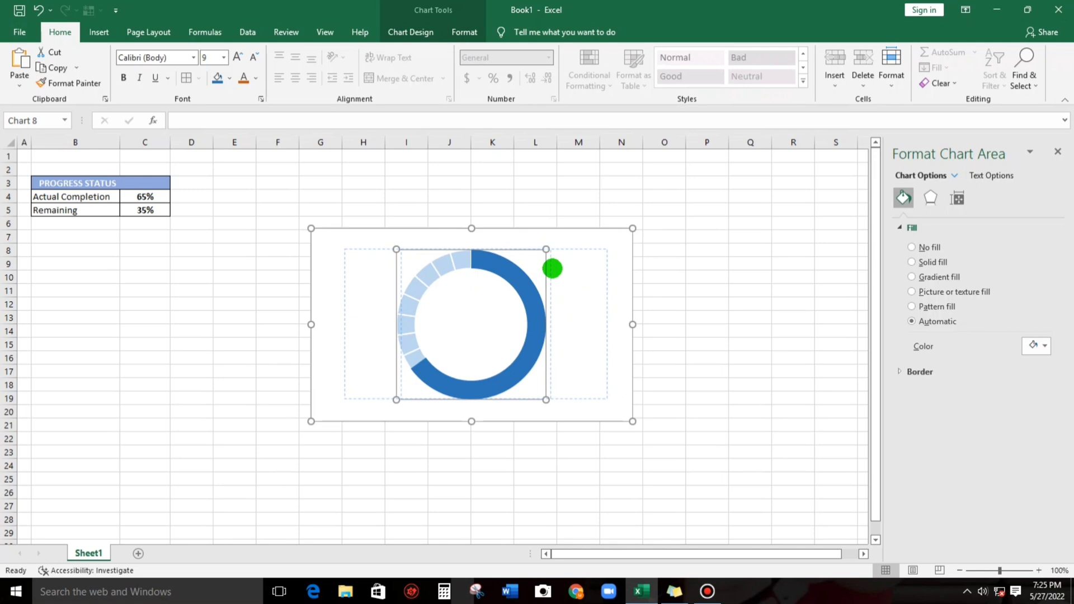
drag(599, 235, 570, 244)
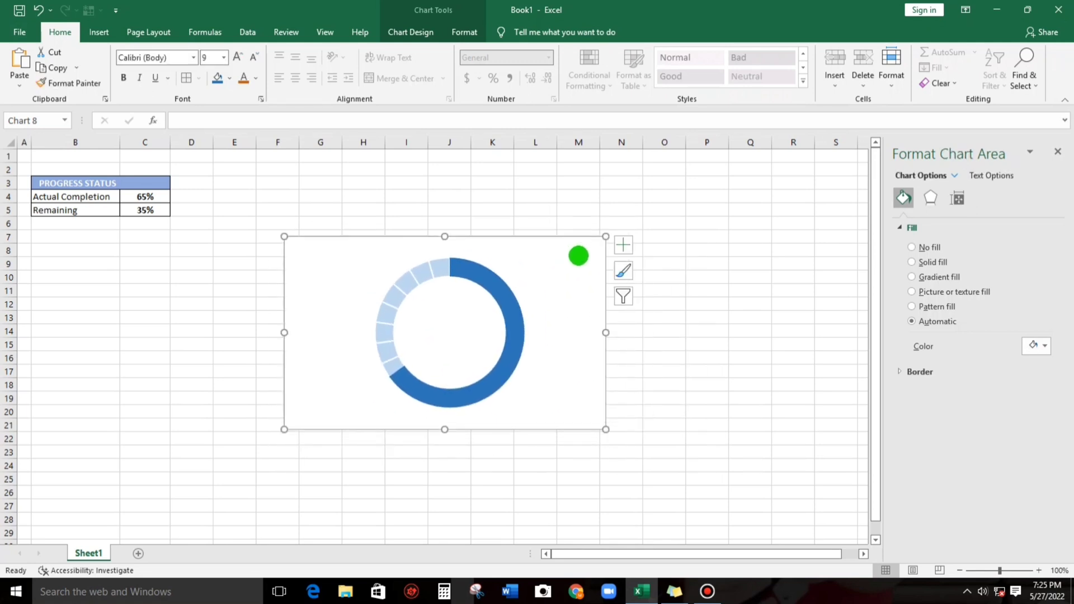
key(Escape)
mouse_move(504, 286)
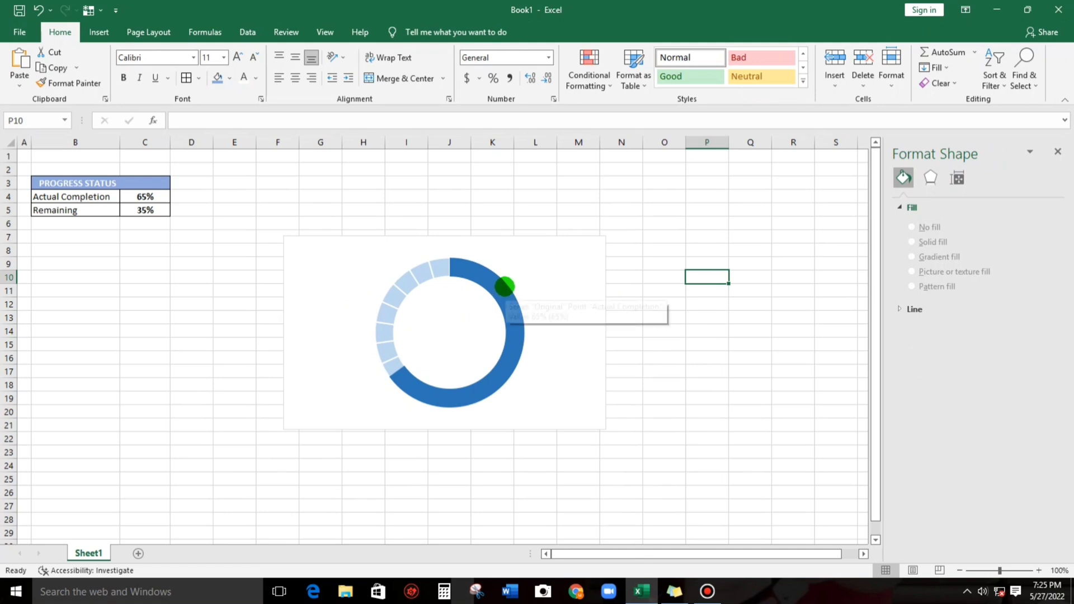
click(501, 278)
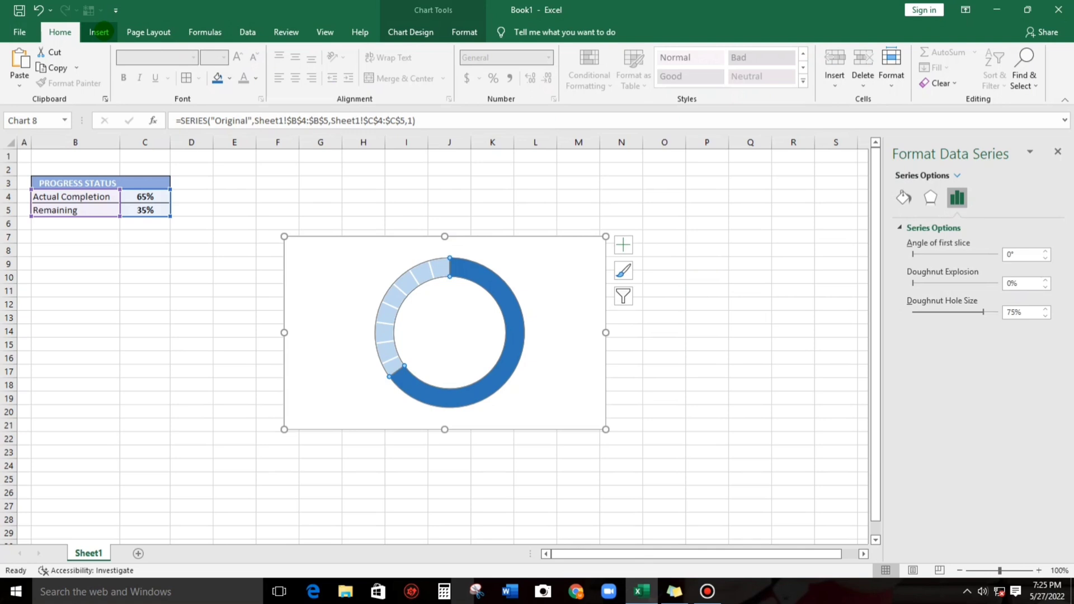
Step: Draw a text box over the right side of the doughnut chart
click(99, 32)
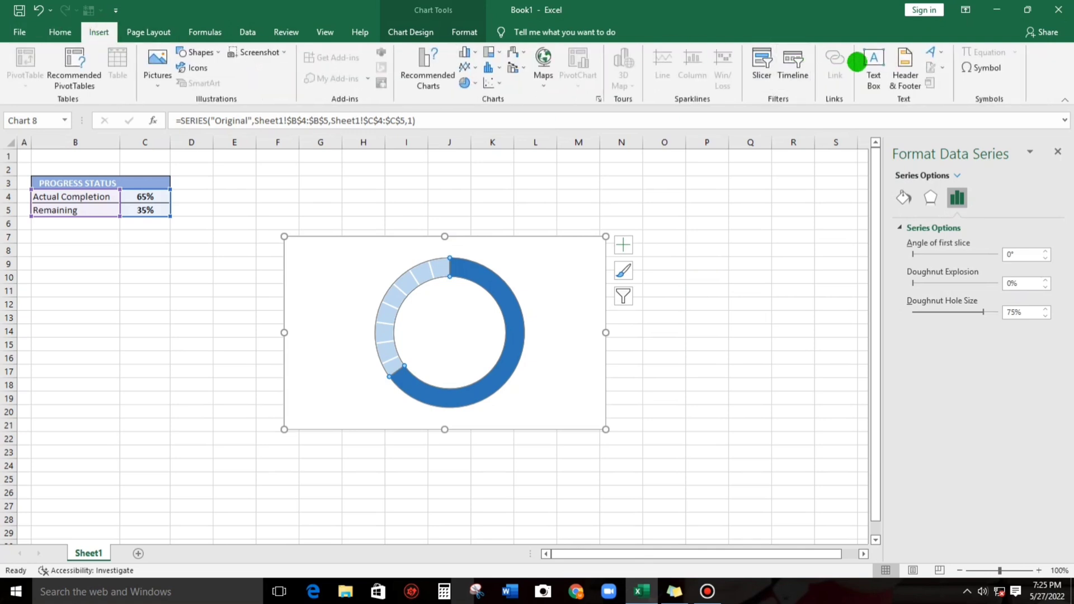
click(869, 60)
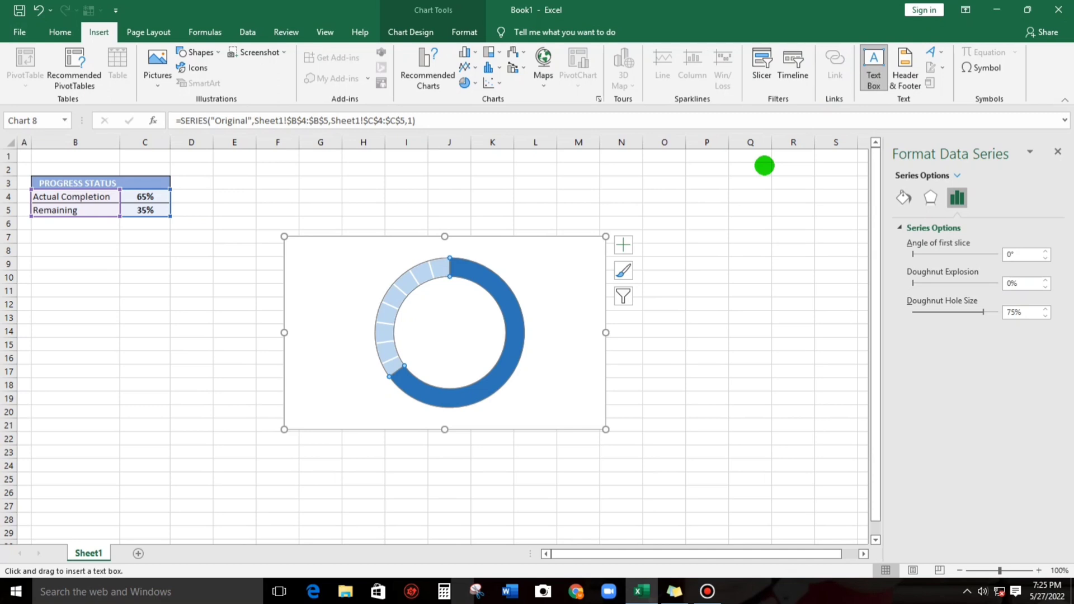
drag(522, 247, 596, 313)
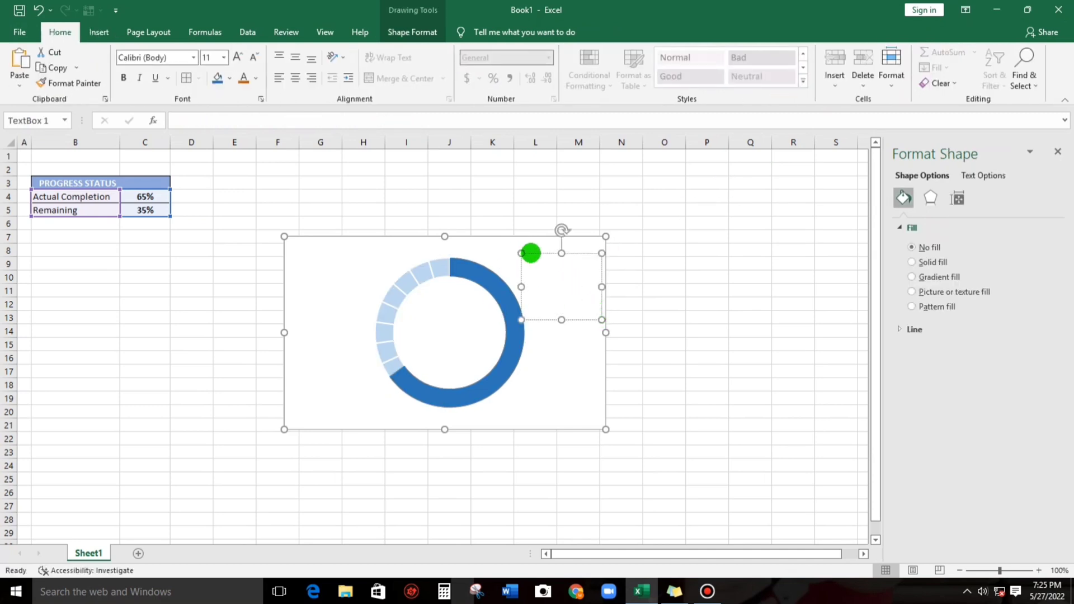
click(531, 253)
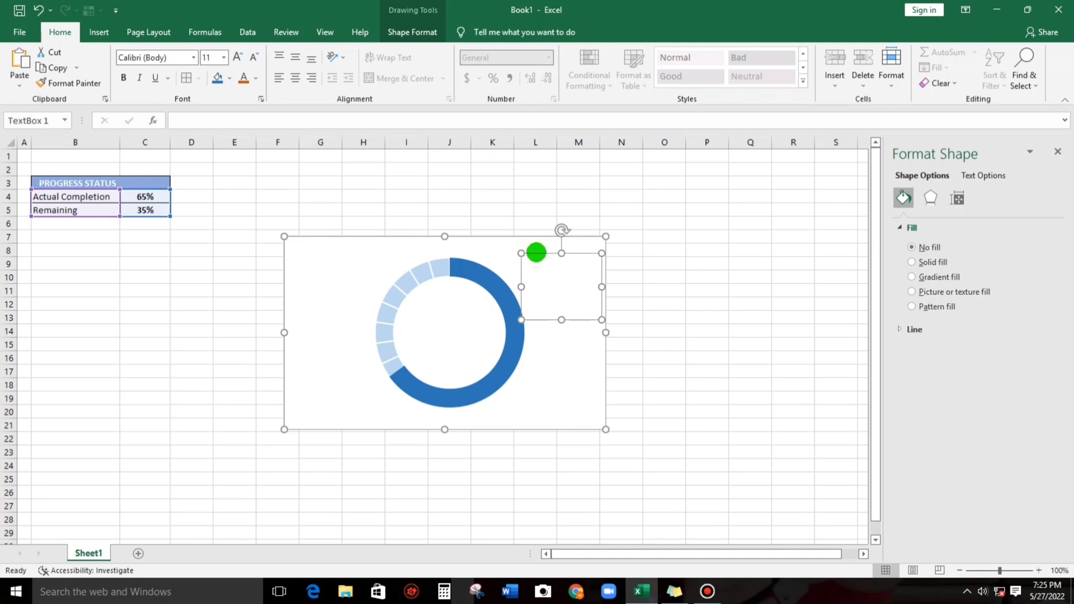
Step: Link the text box to cell C4 so it displays 65%
click(223, 121)
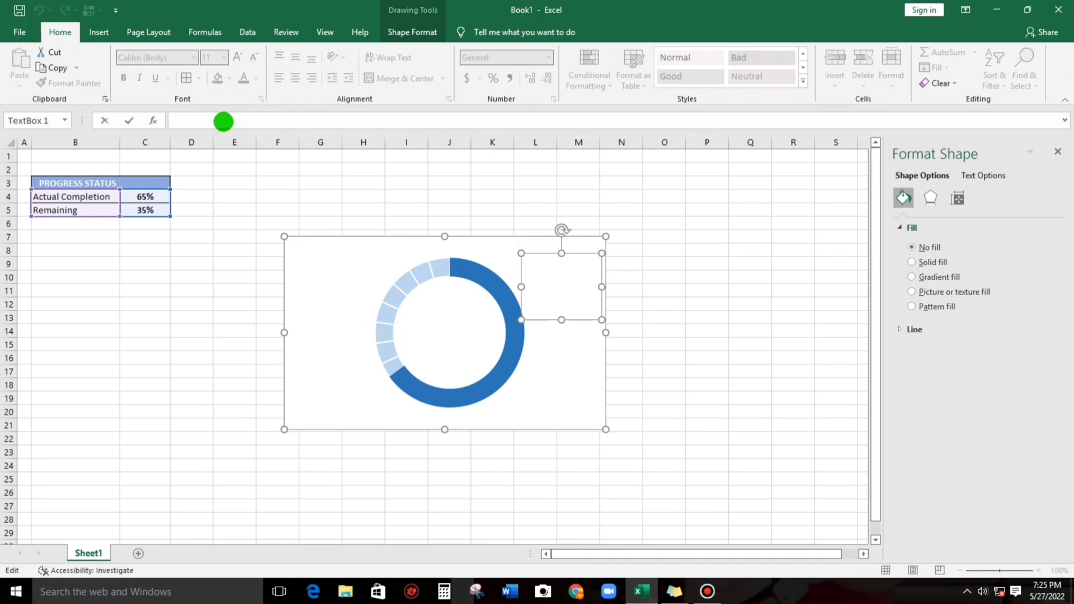
text(=)
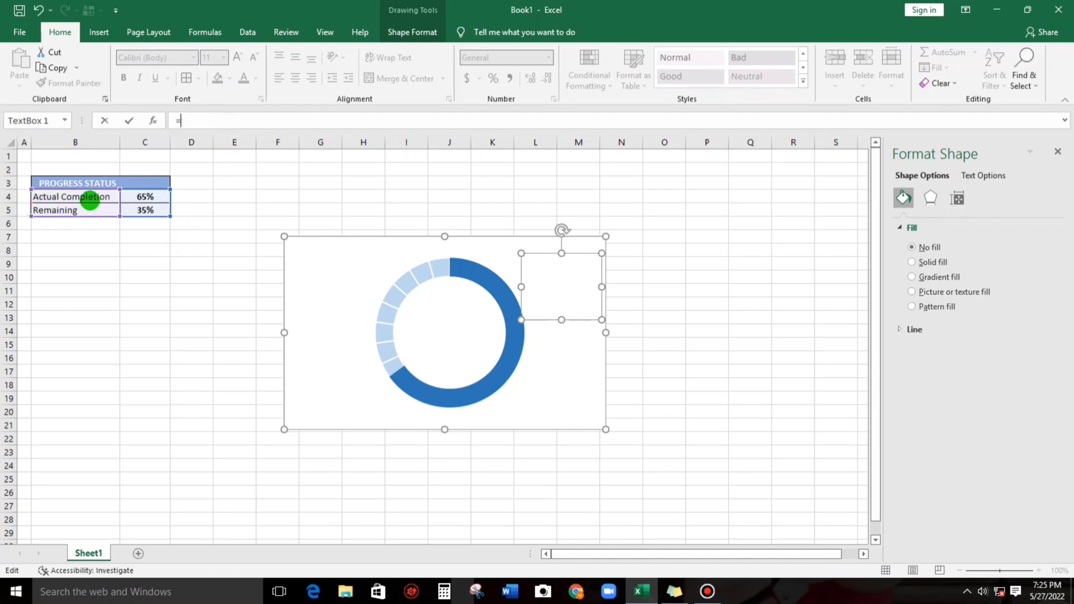
click(144, 197)
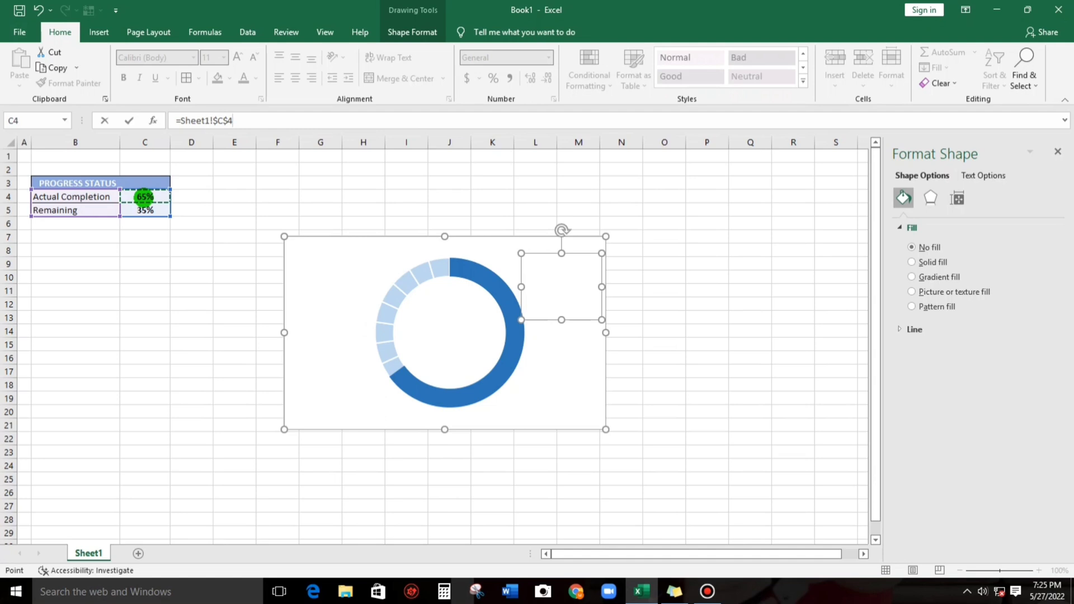
key(Return)
Step: Shift the doughnut chart slightly on the sheet
click(717, 286)
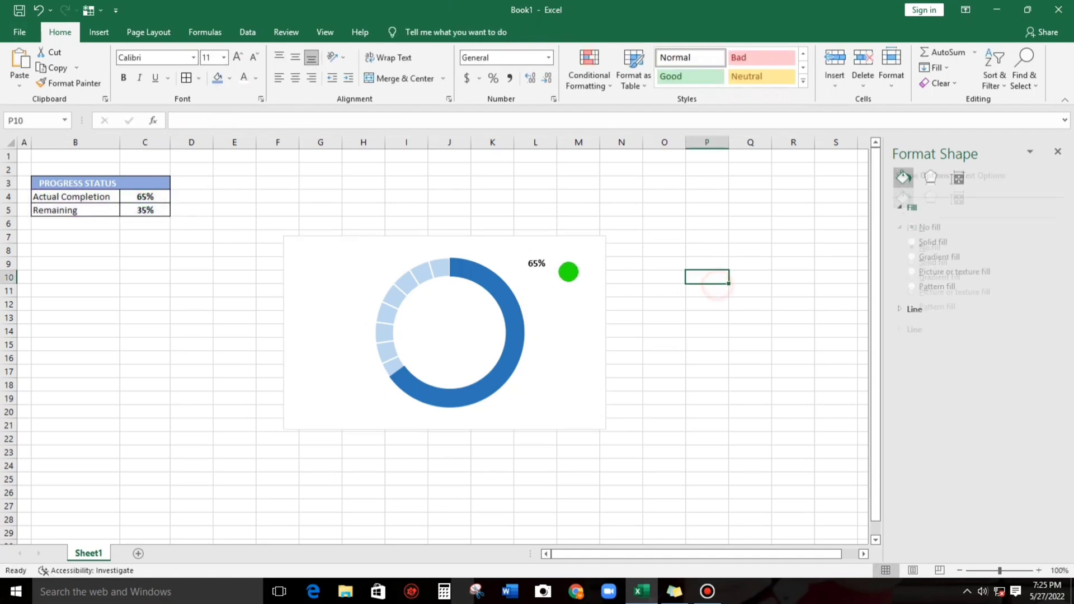
click(546, 274)
drag(472, 242, 494, 224)
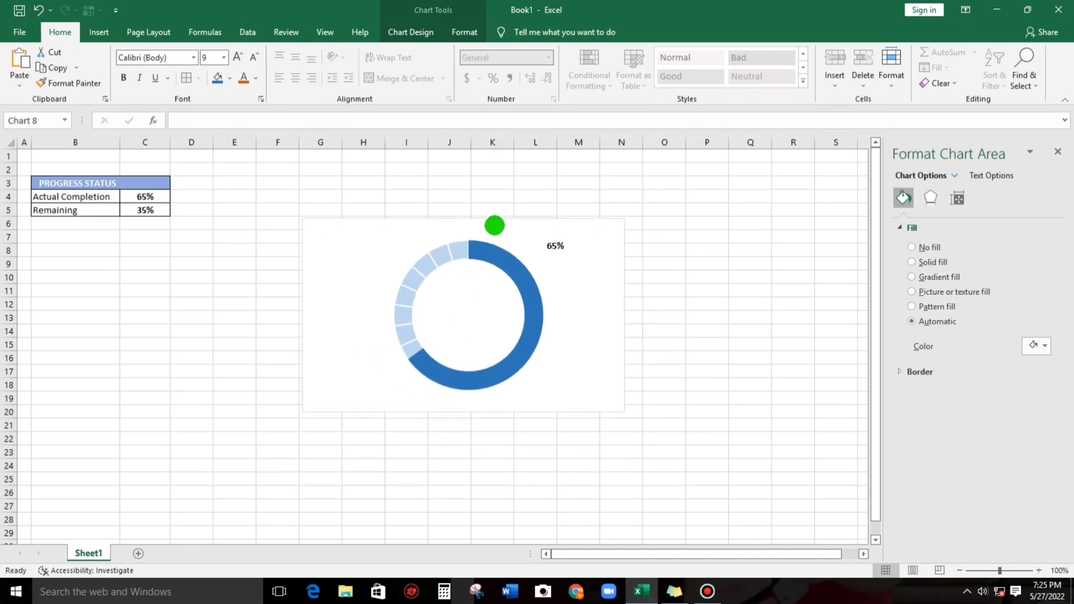
click(698, 280)
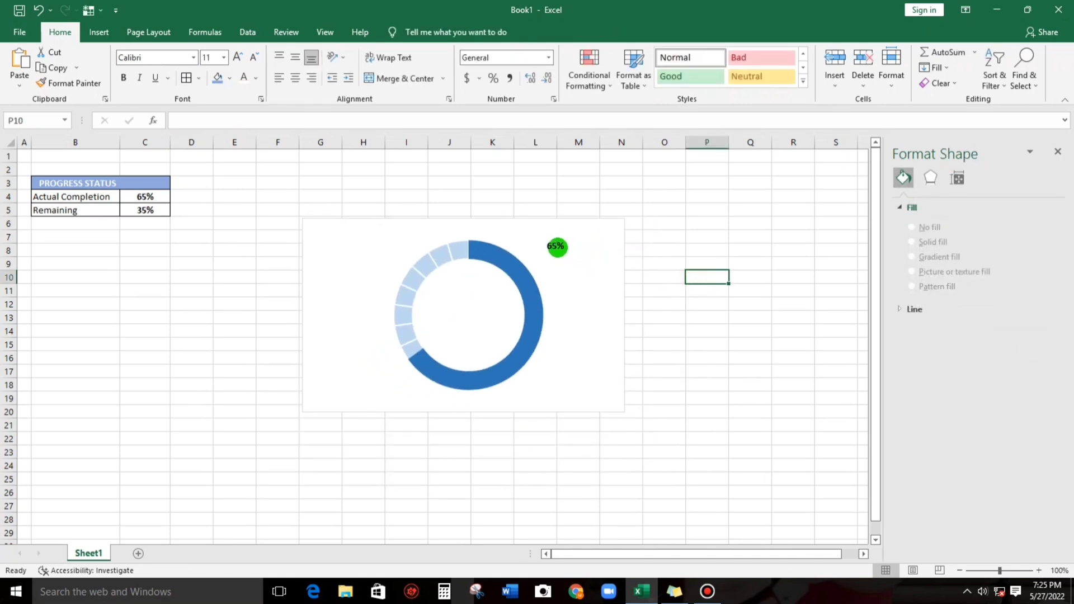
Step: Move the 65% label into the doughnut's centre and shorten its box
click(558, 246)
click(564, 251)
drag(565, 253, 476, 306)
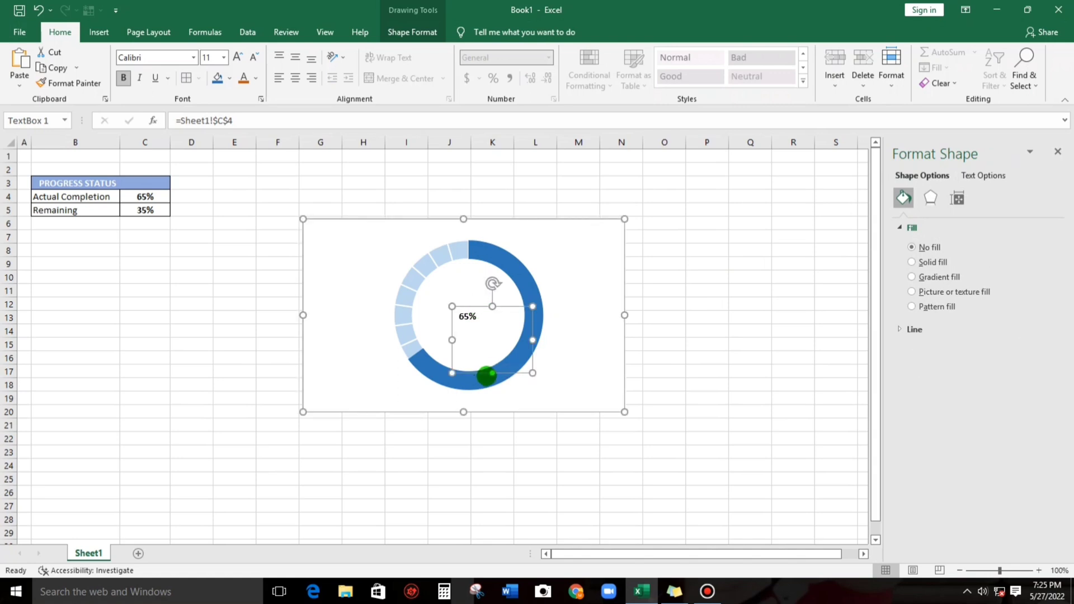
drag(490, 354, 489, 327)
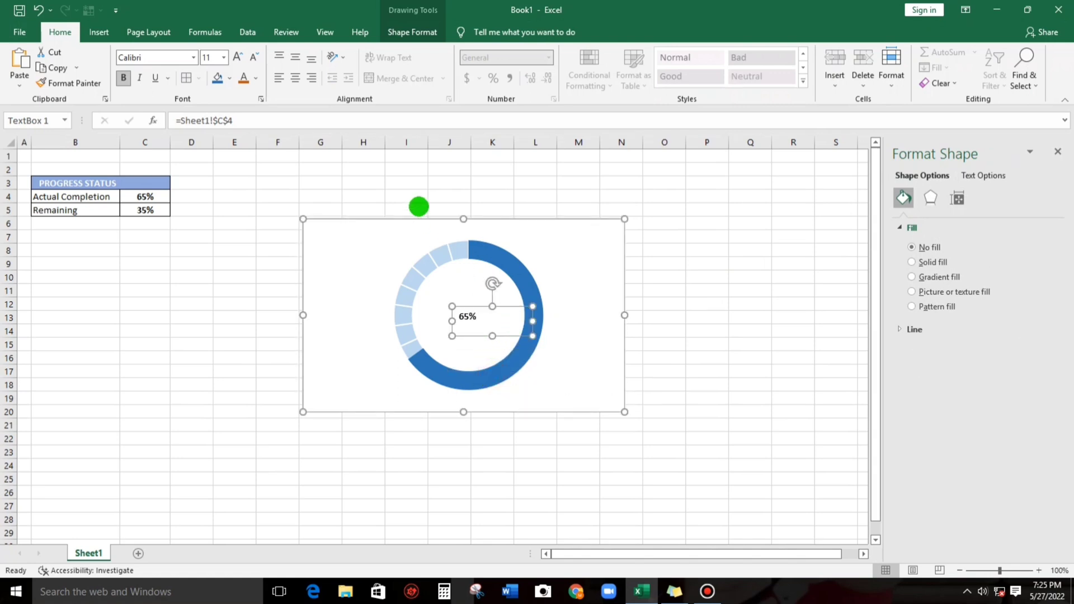
Step: Centre the 65% text, colour it dark blue with no fill, and recentre the box
click(288, 75)
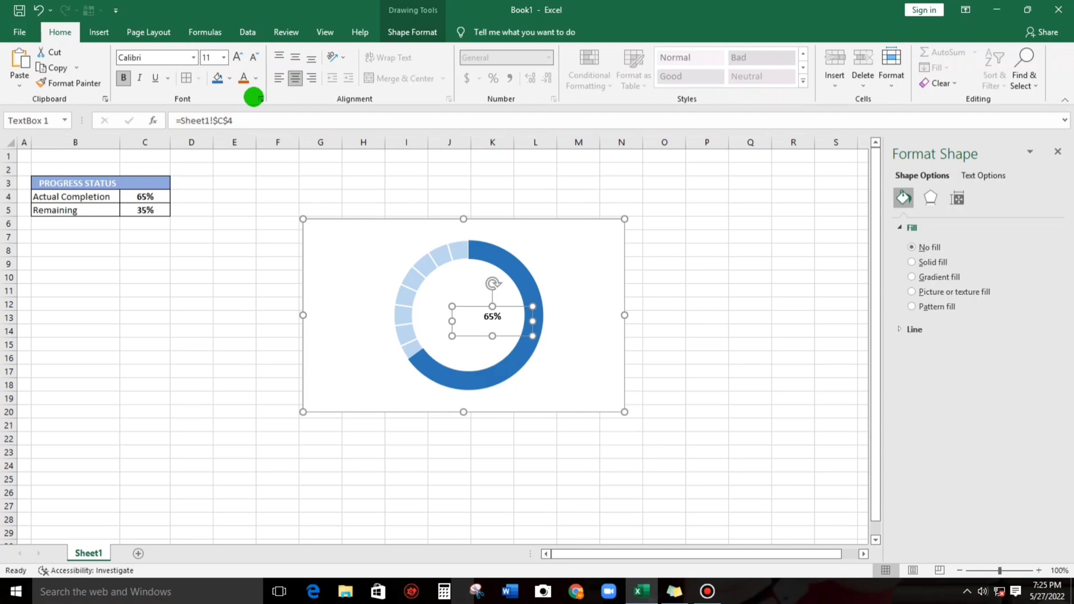
click(217, 80)
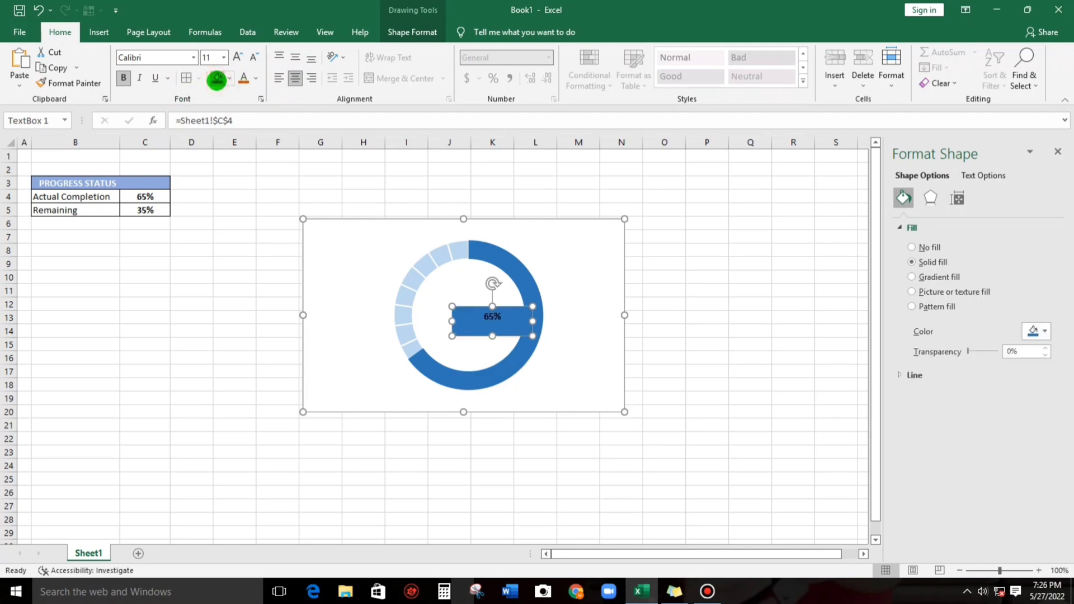
key(ctrl+z)
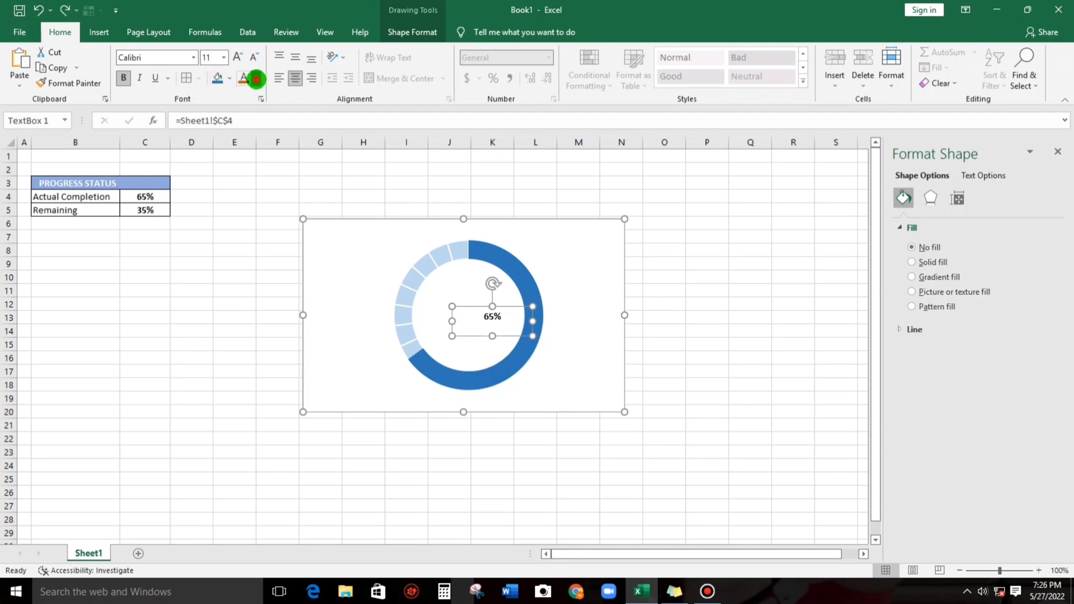
click(256, 78)
click(335, 160)
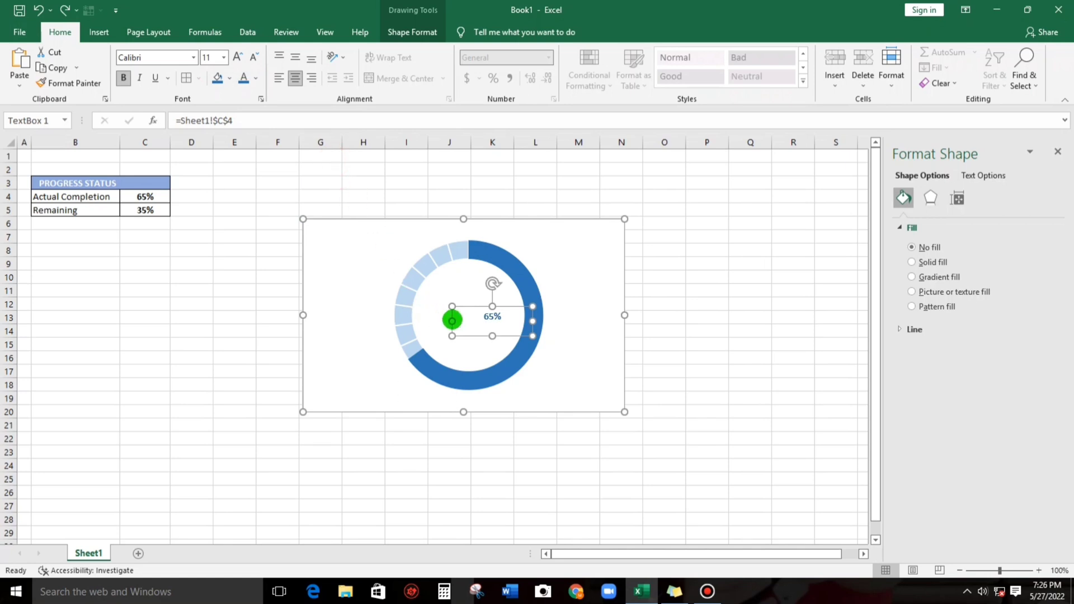
drag(459, 305, 440, 307)
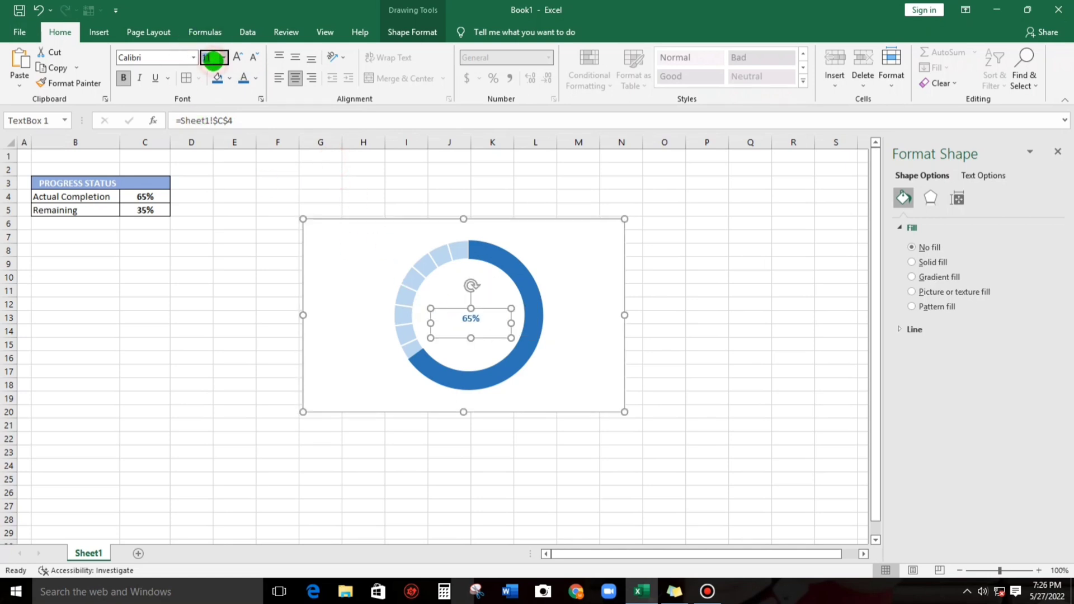
Step: Set the label to 18-point Franklin Gothic Medium Cond
key(Return)
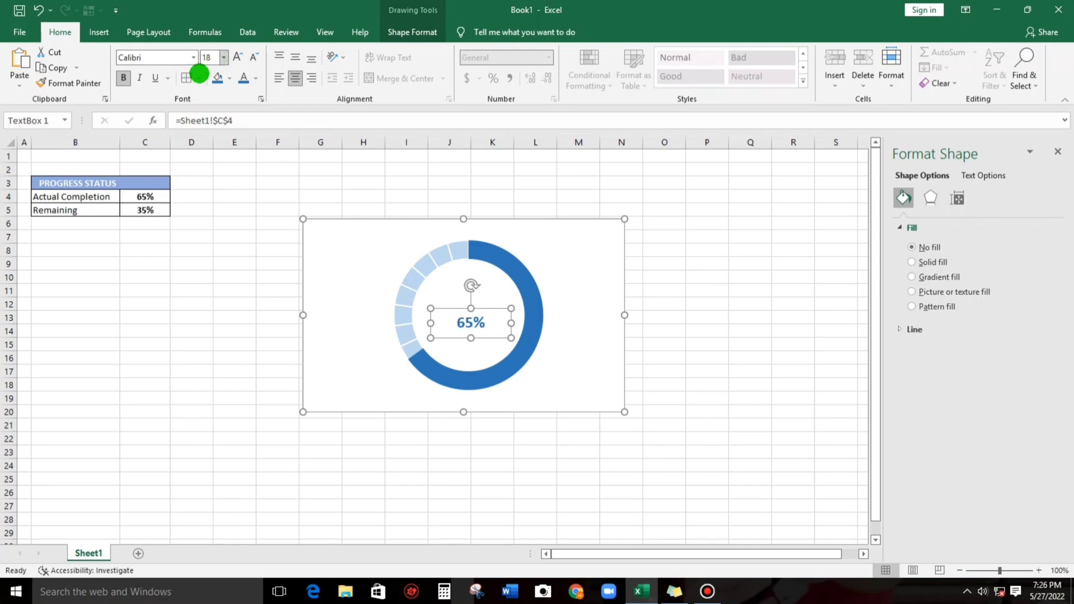
click(189, 58)
click(189, 58)
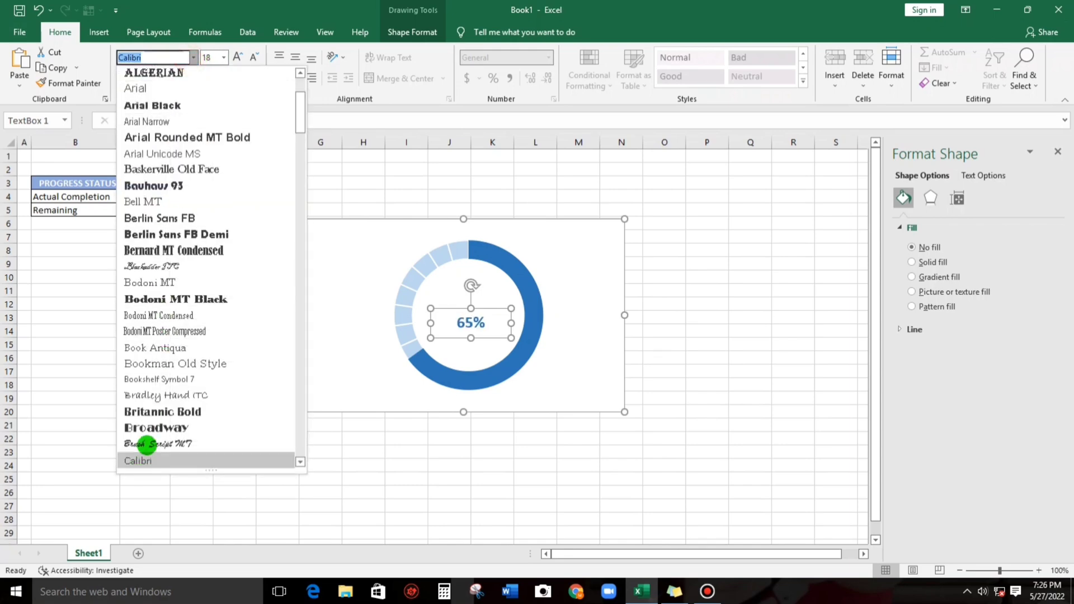
scroll(161, 422, down, 15)
click(182, 364)
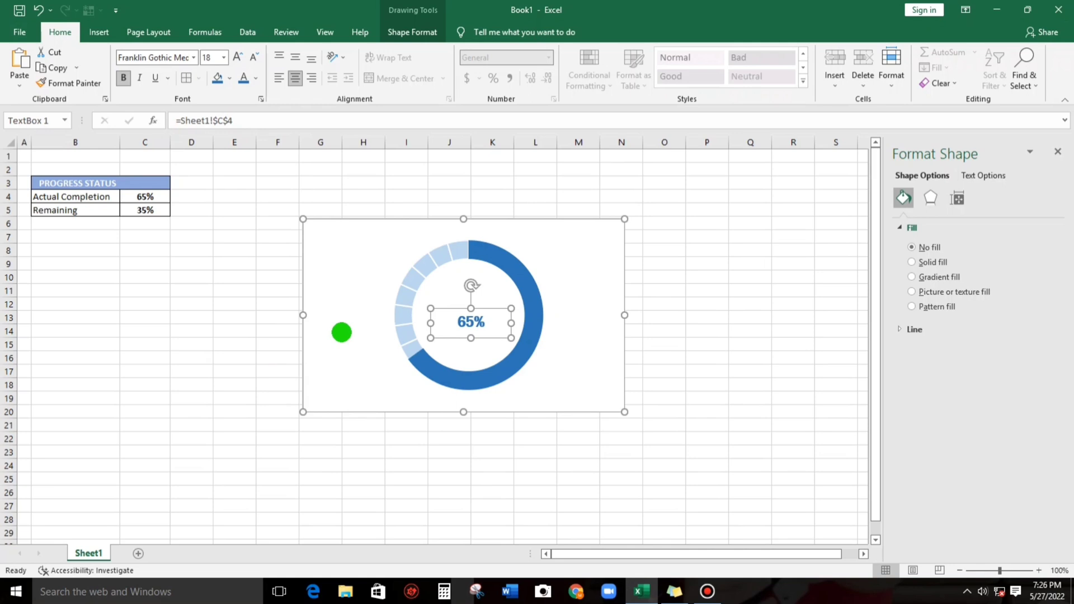
click(487, 307)
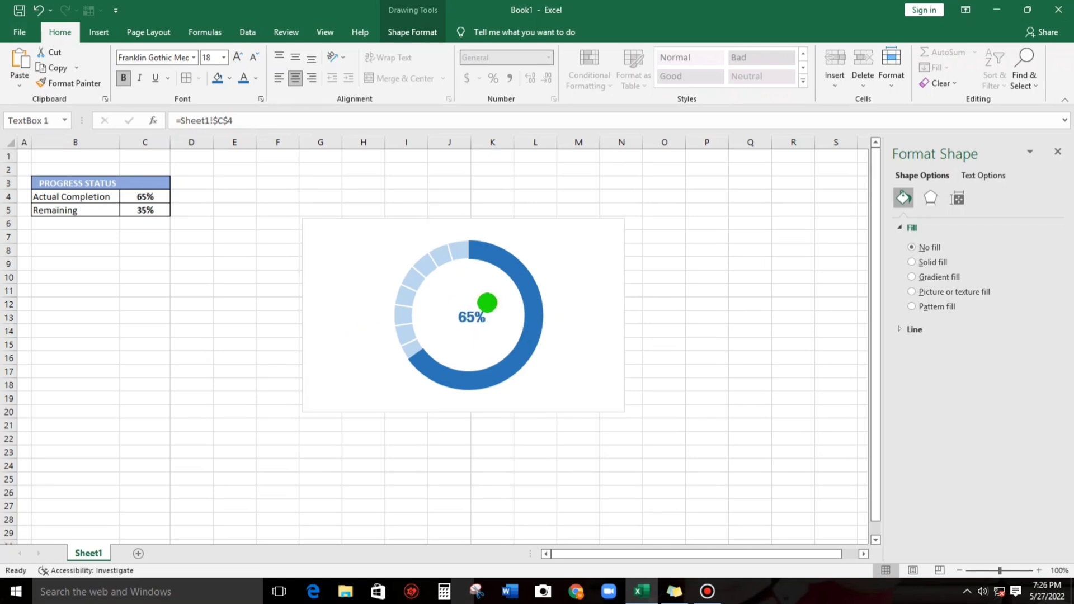
Step: Enter 100, then 10 in C4, leaving Actual Completion at 10% and Remaining 90%
click(669, 261)
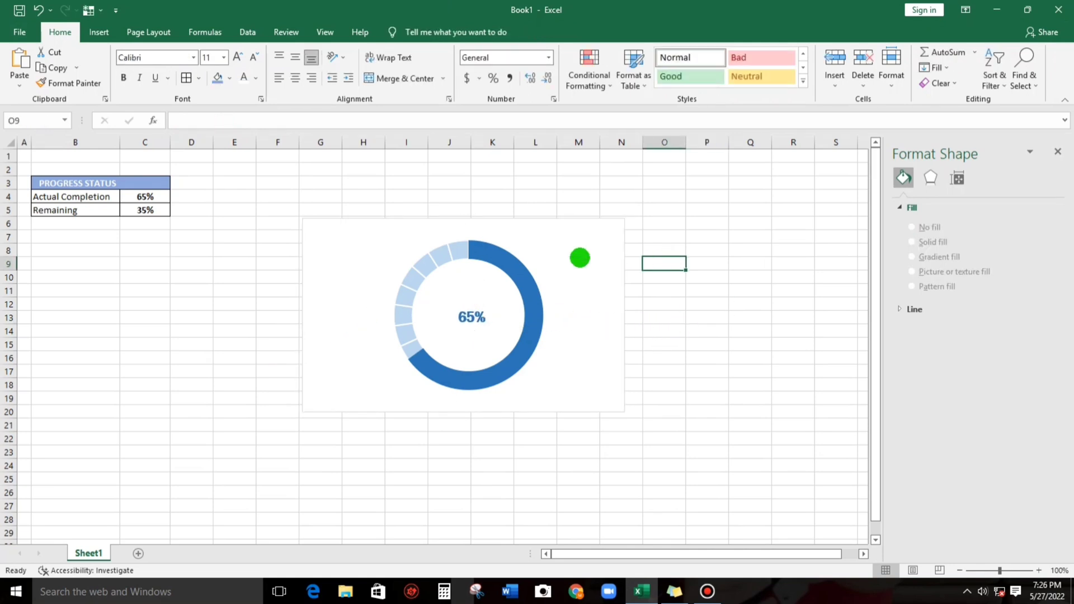
click(146, 199)
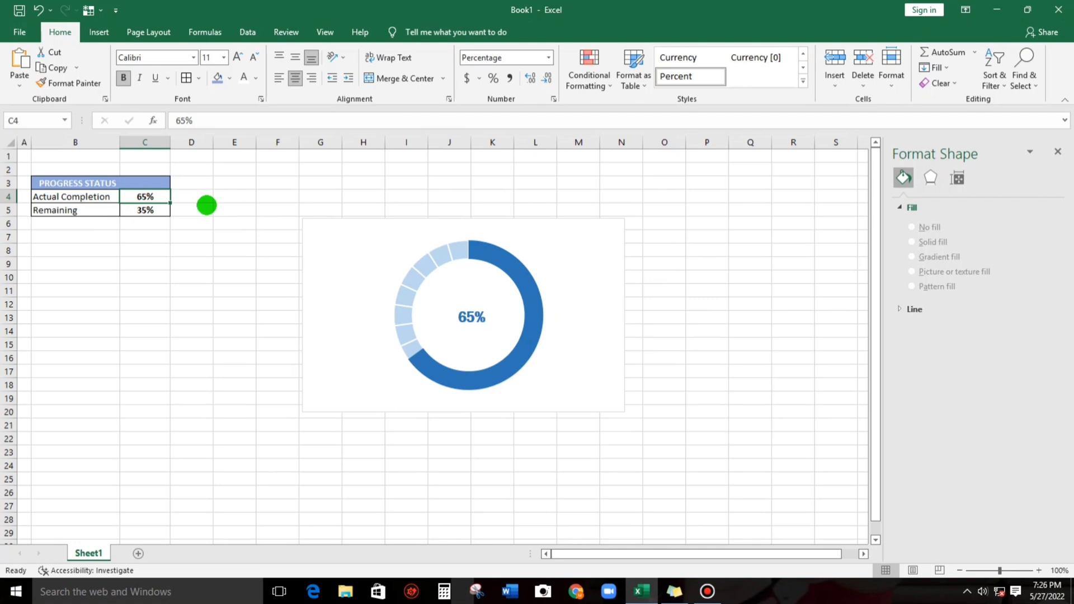
text(100)
key(Return)
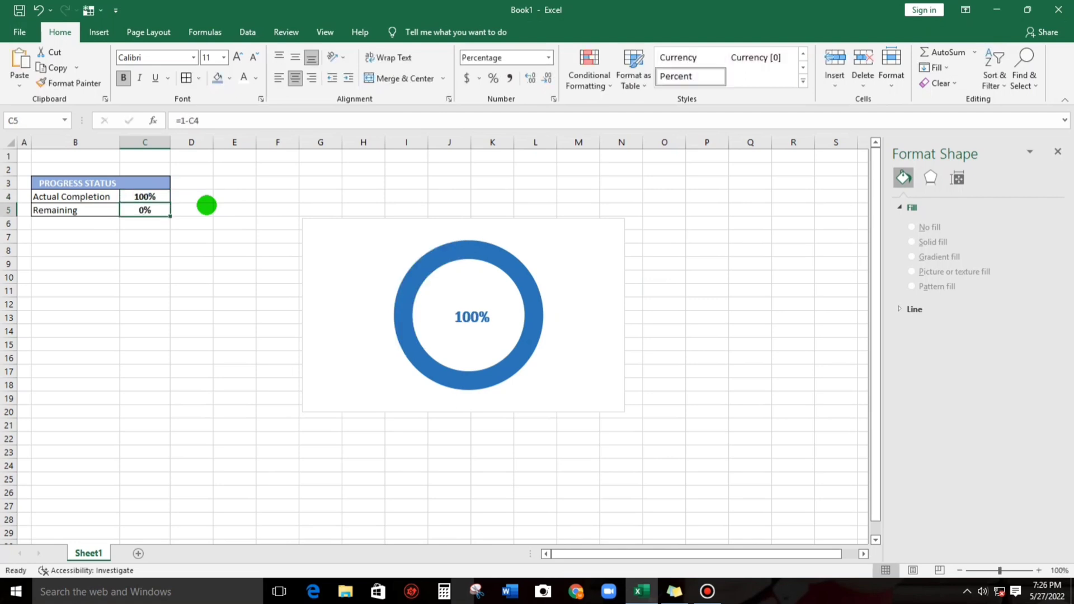
click(167, 196)
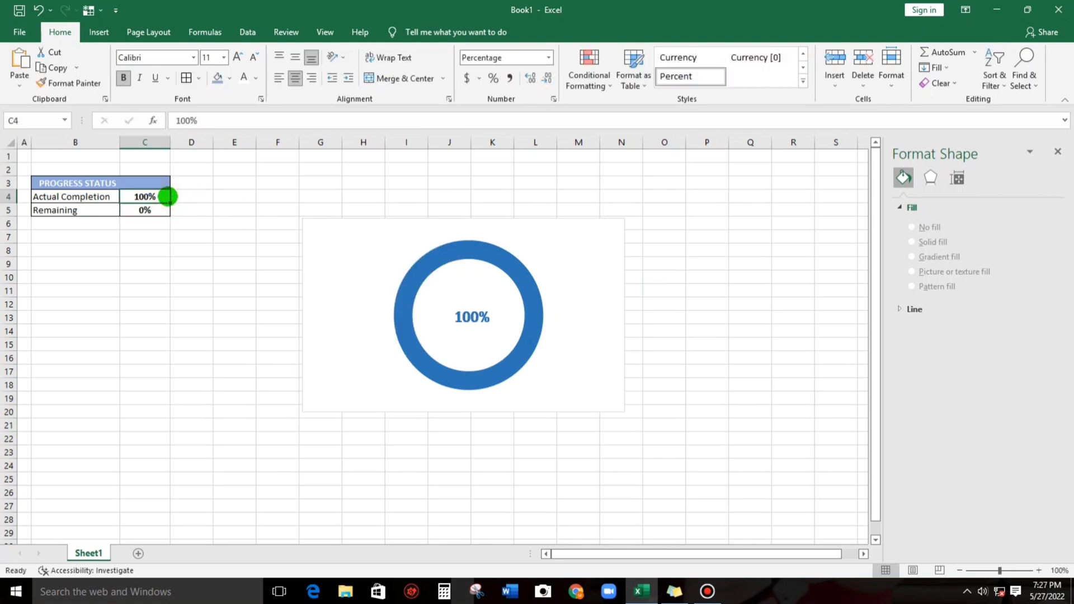
text(10)
key(Return)
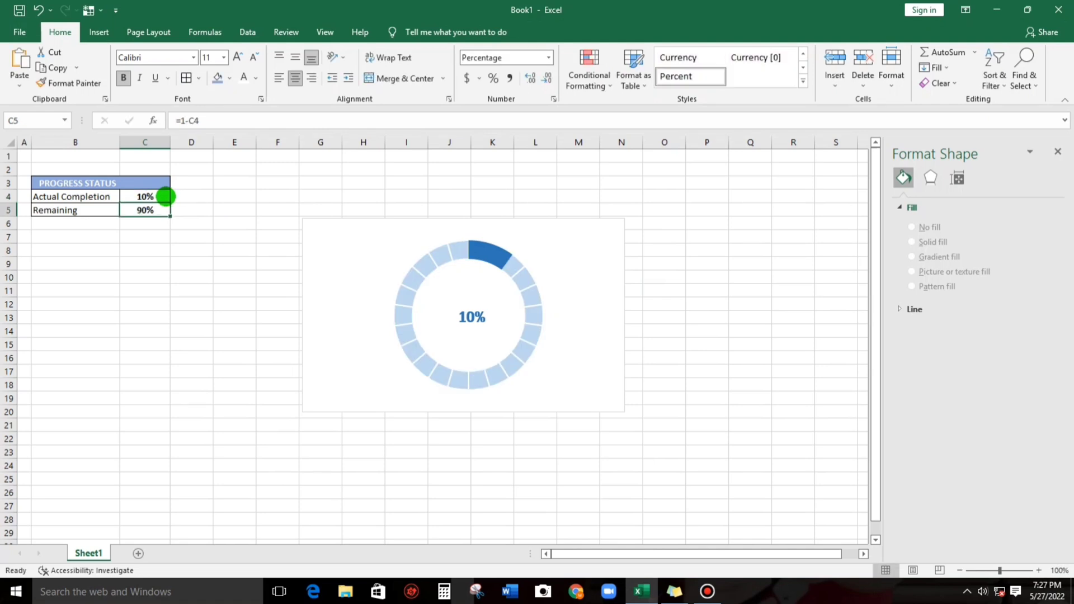